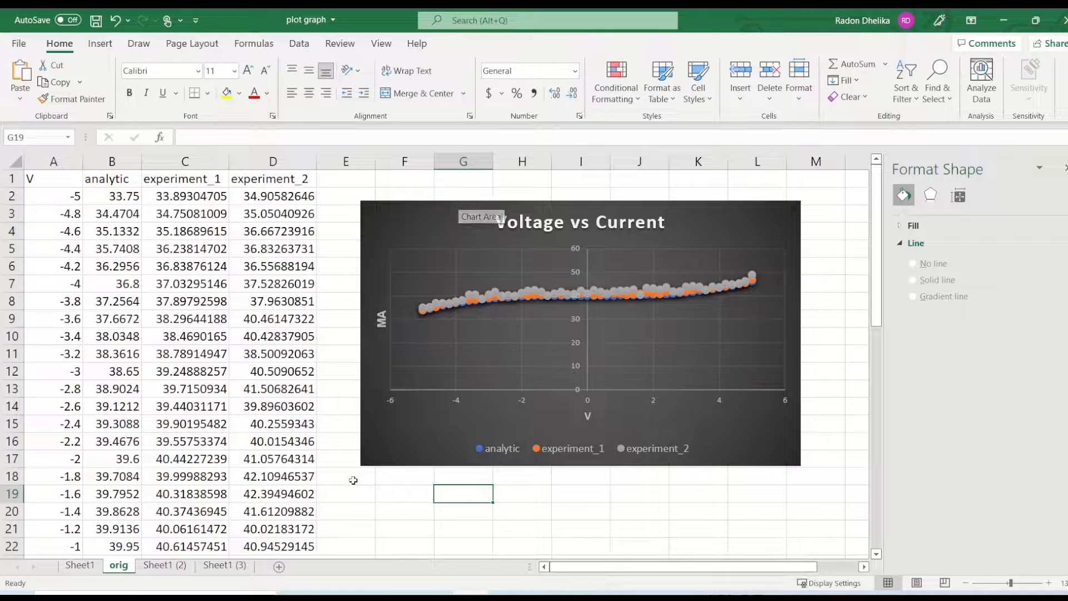
Launch Veusz, maximize its window and open the data import dialog for the plot graph CSV file
click(256, 593)
text(veu)
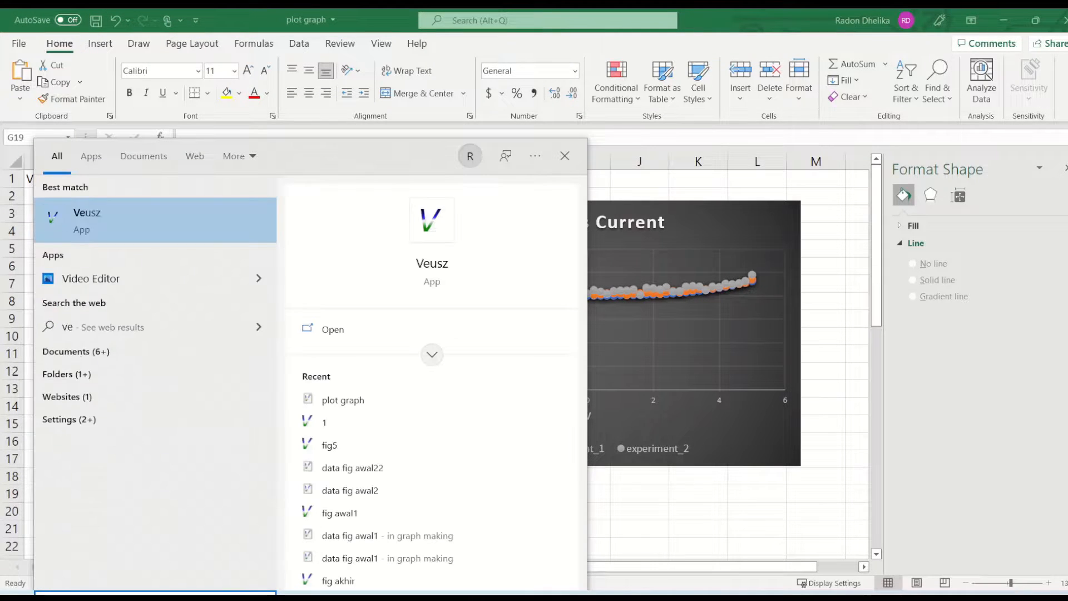
click(144, 211)
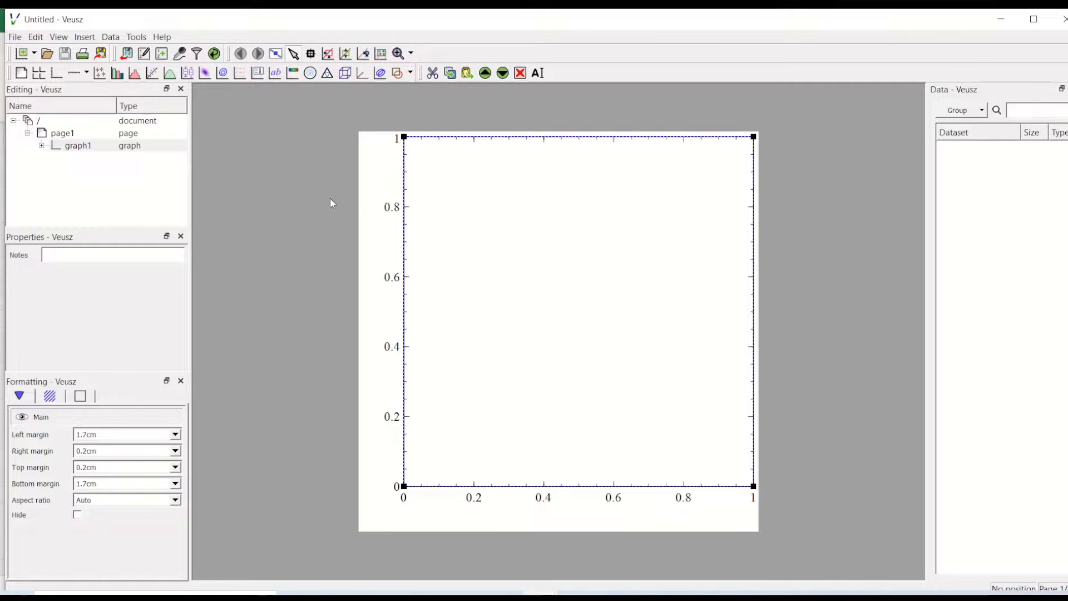
click(1033, 19)
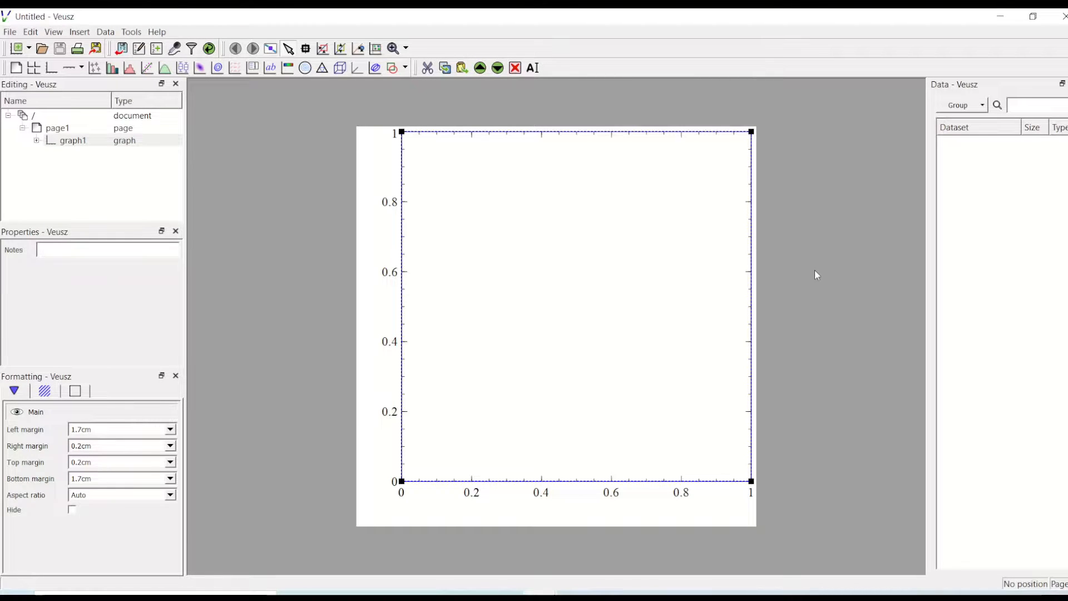
click(123, 49)
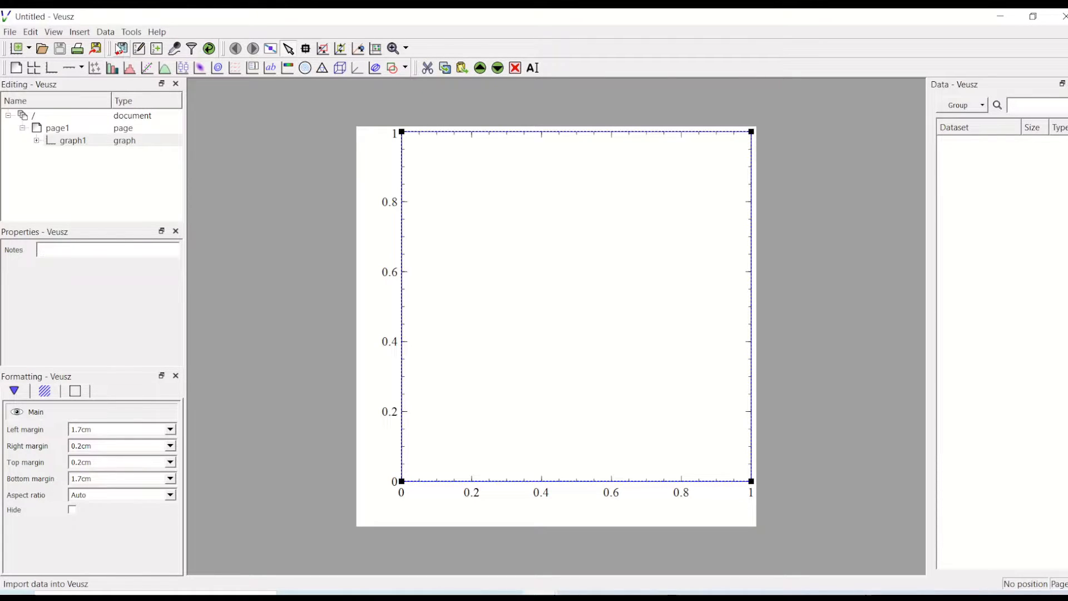
click(120, 50)
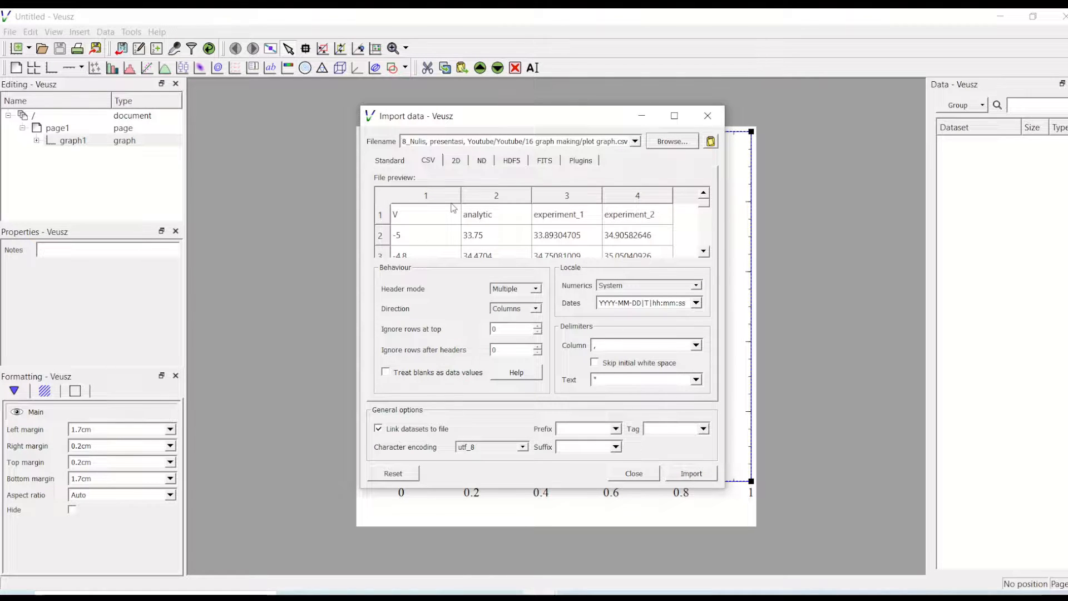
Switch to the plot graph workbook in Excel and examine the data in columns A to D of the orig sheet
key(alt+Tab)
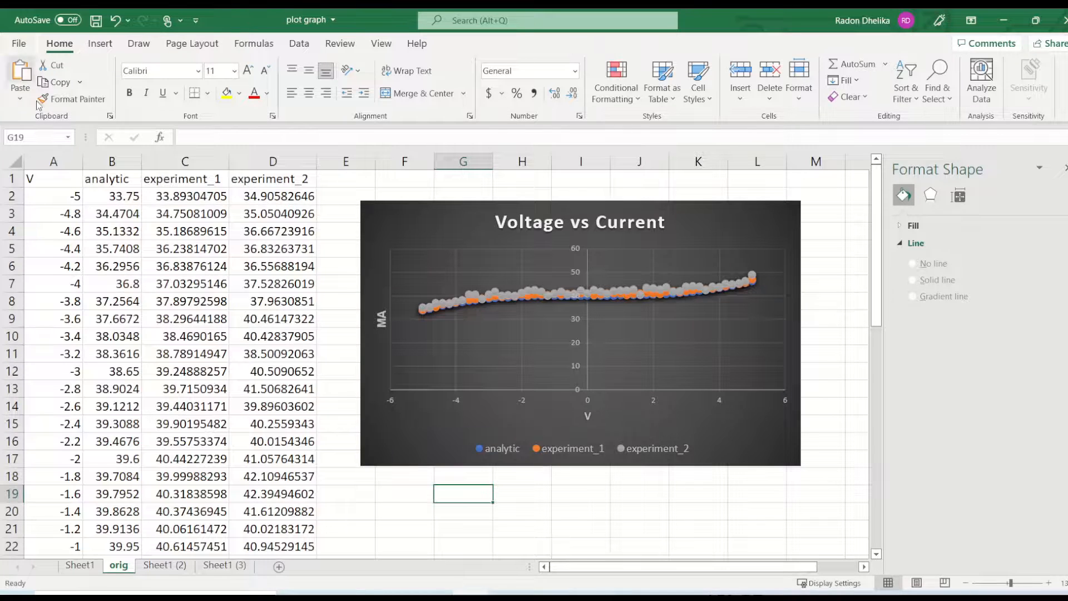
drag(54, 160, 262, 160)
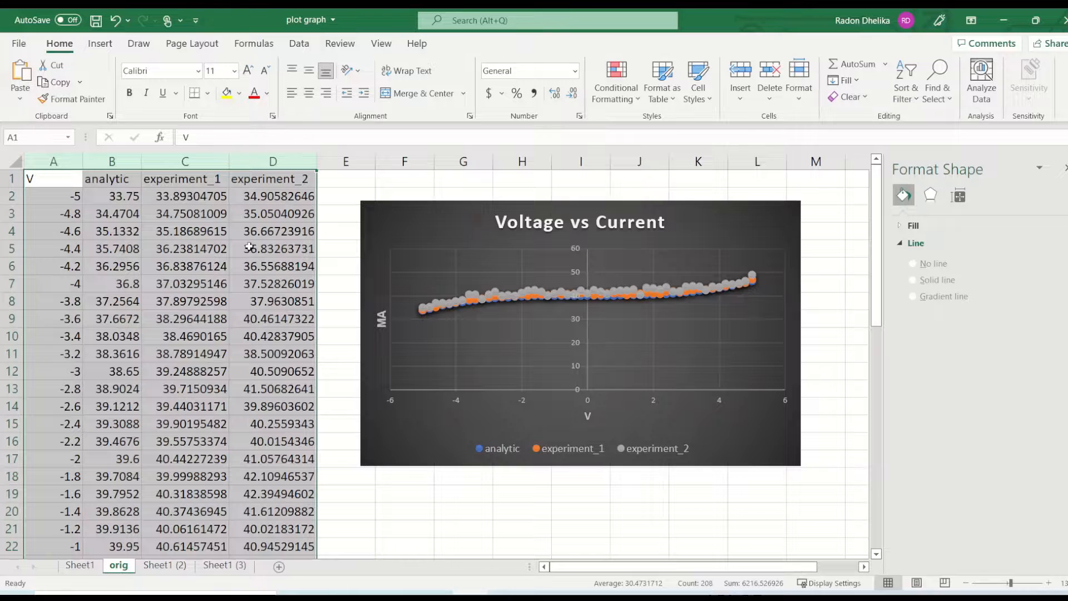
click(248, 247)
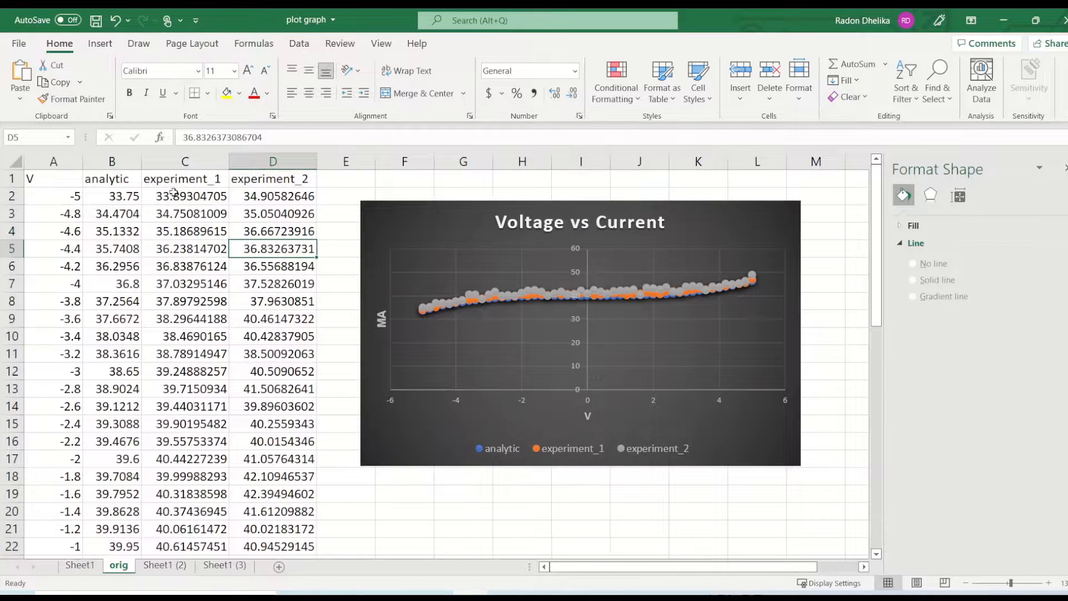
Check the CSV (Comma delimited) format among the workbook's save-as file types without saving
click(22, 44)
click(50, 229)
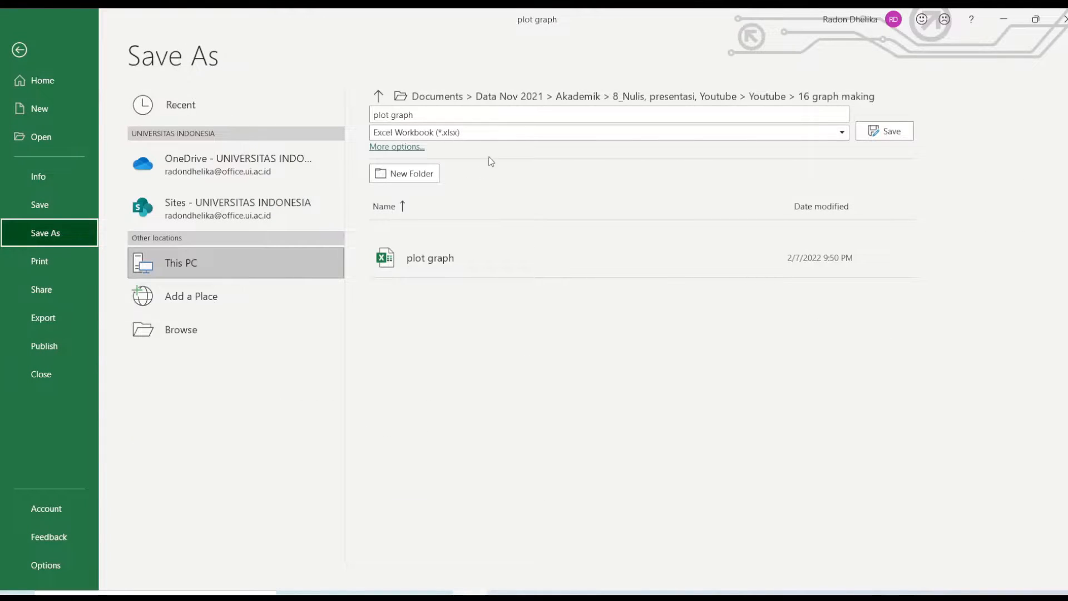
click(494, 134)
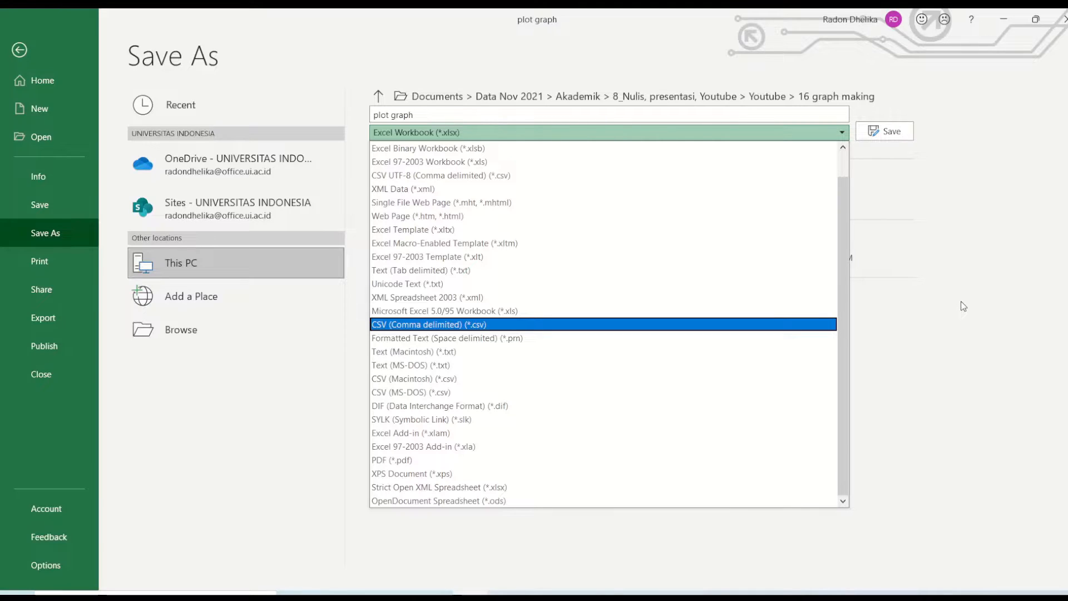
key(Escape)
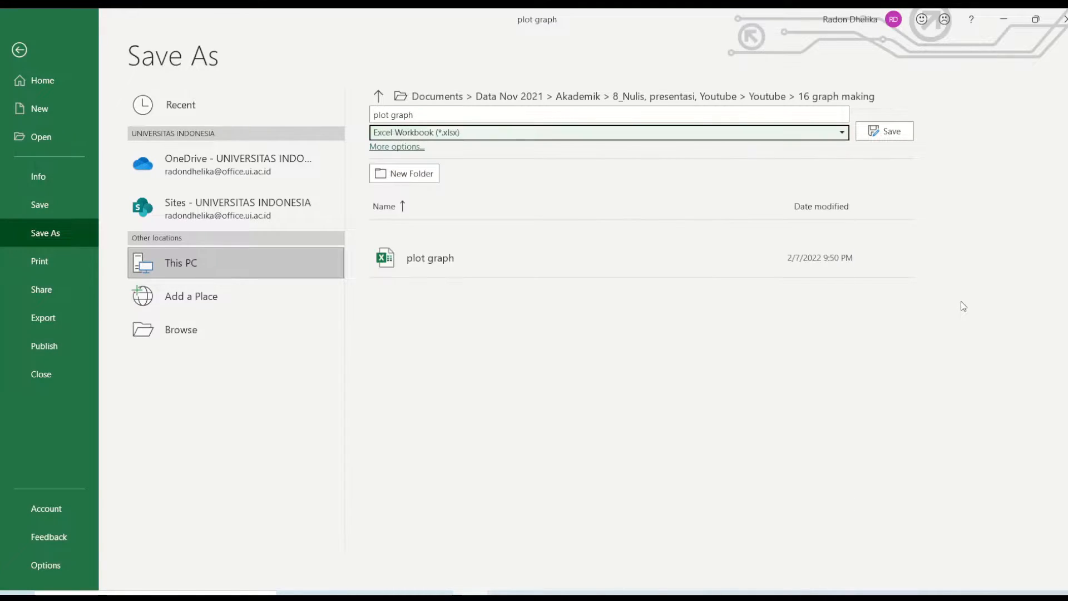
Switch to the other Untitled Veusz window and import all datasets from plot graph.csv, linked to the file
key(alt+Tab)
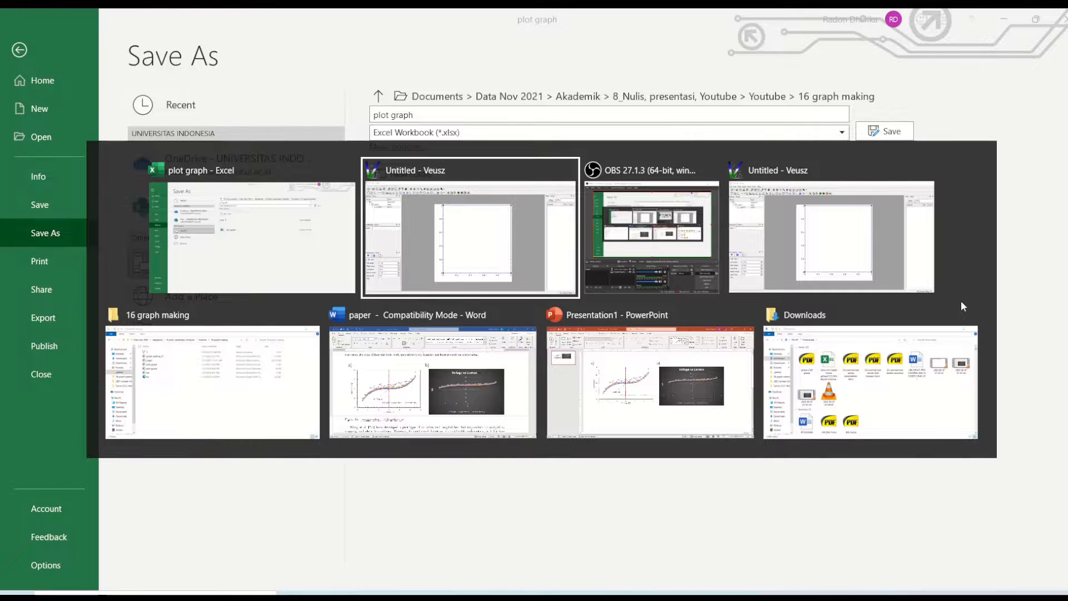
key(Tab)
key(Tab)
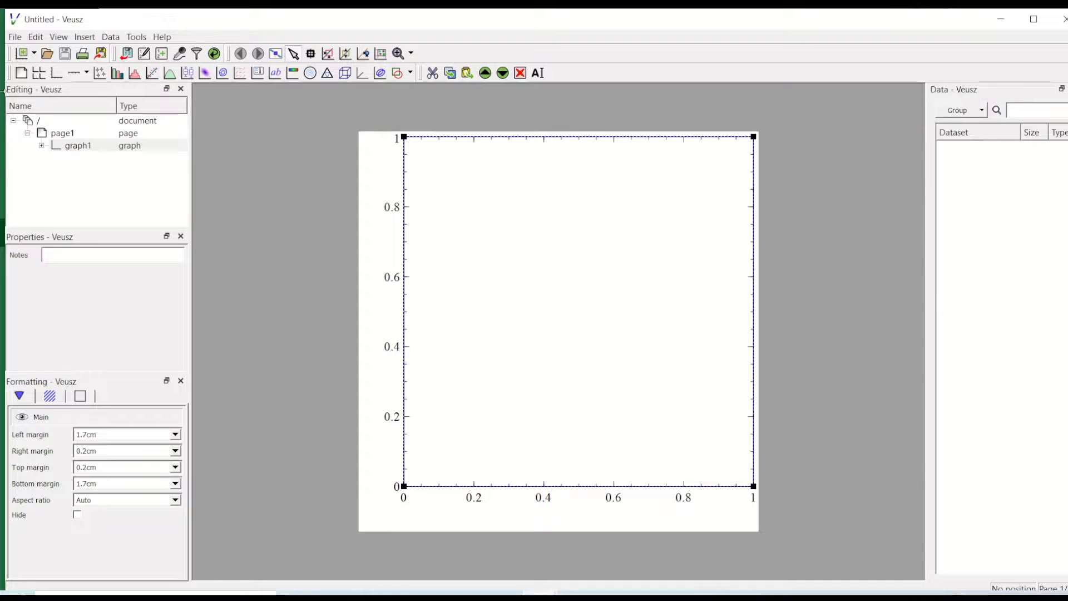
click(124, 55)
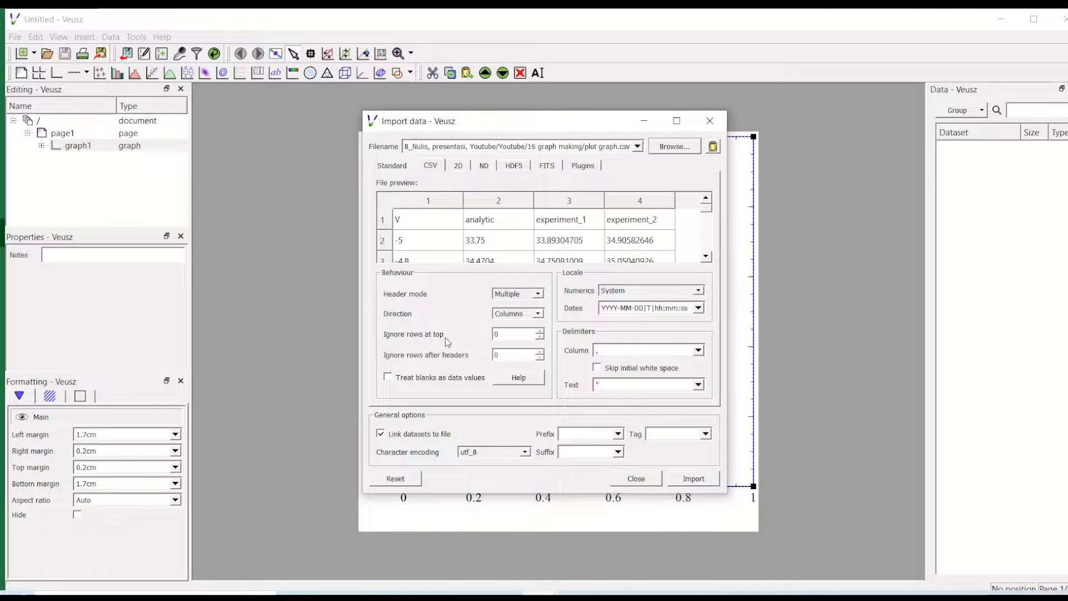
click(688, 479)
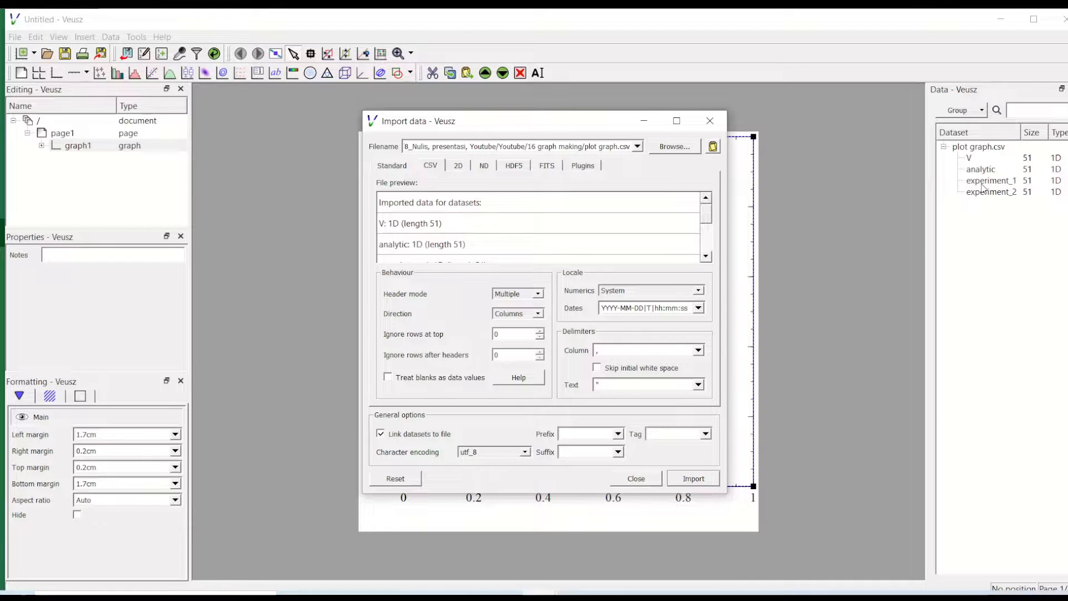
click(709, 121)
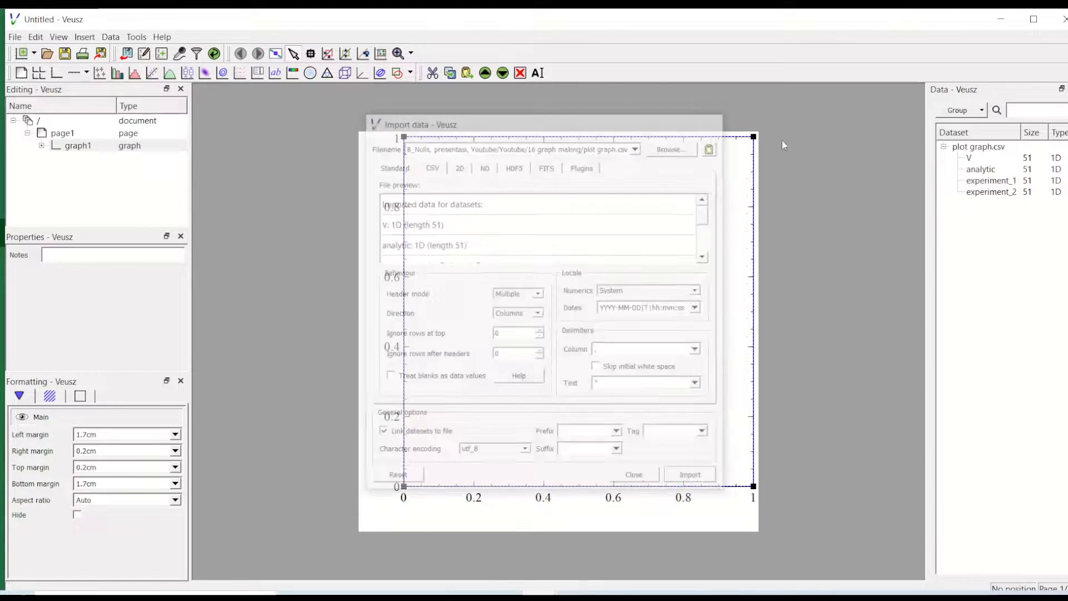
Examine the imported datasets V, analytic, experiment_1 and experiment_2 and their sizes
click(982, 159)
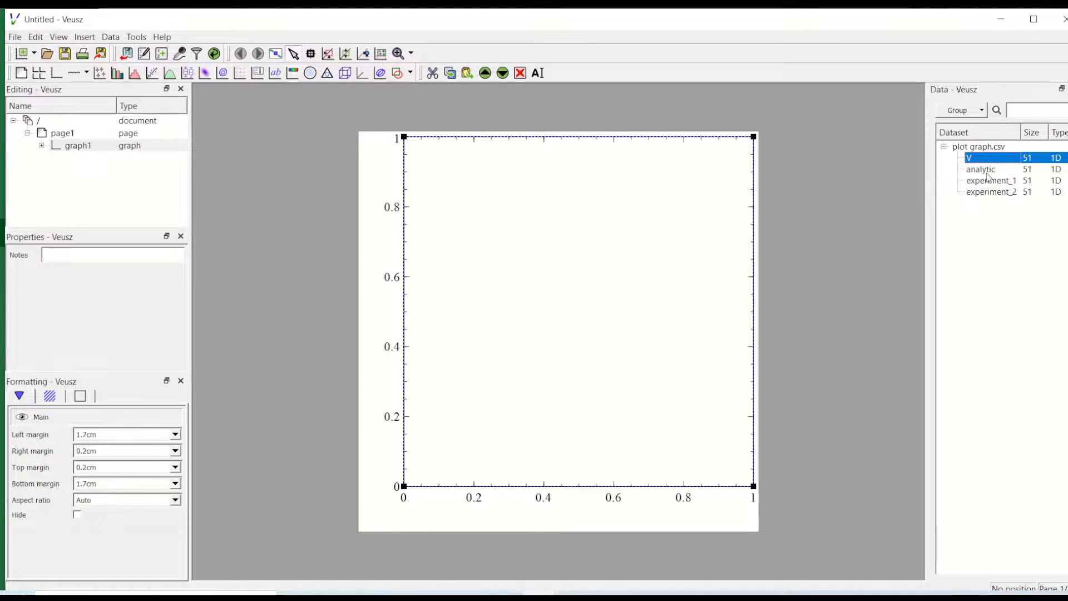
click(986, 173)
click(987, 182)
click(990, 198)
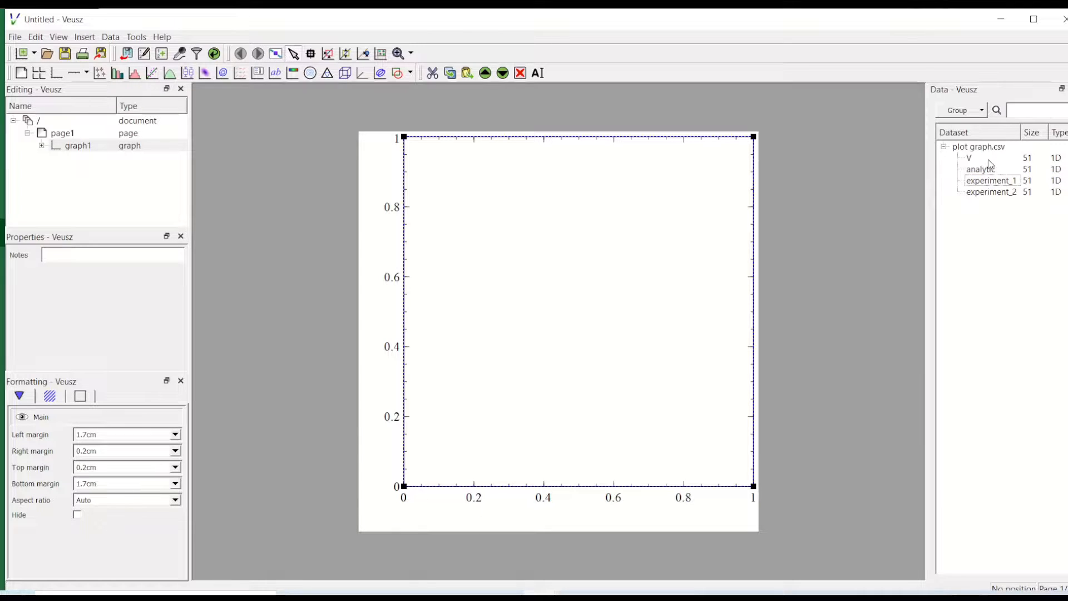
click(989, 161)
click(990, 170)
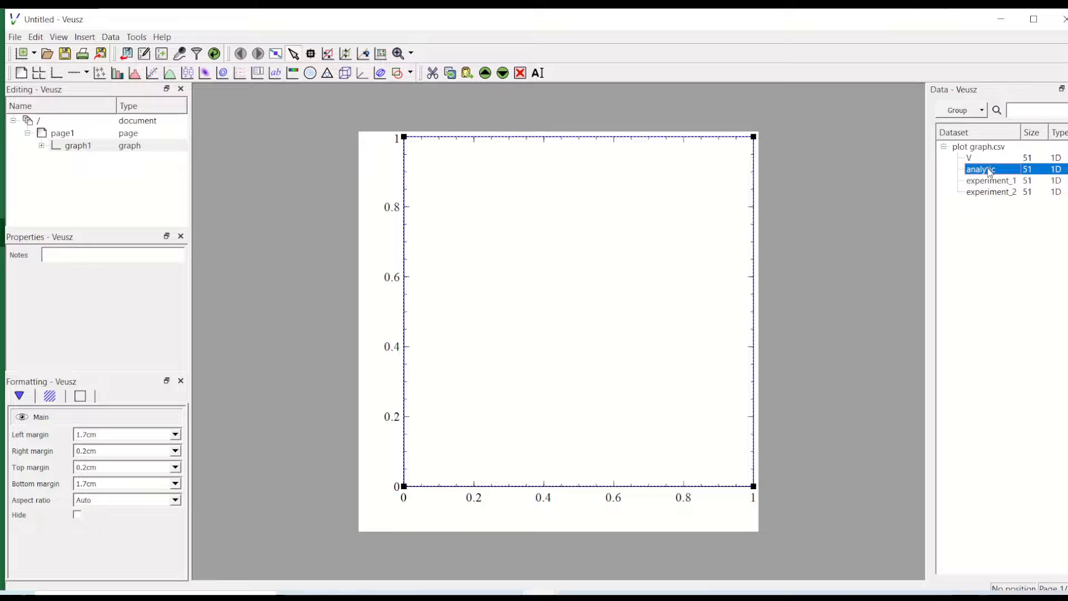
click(988, 160)
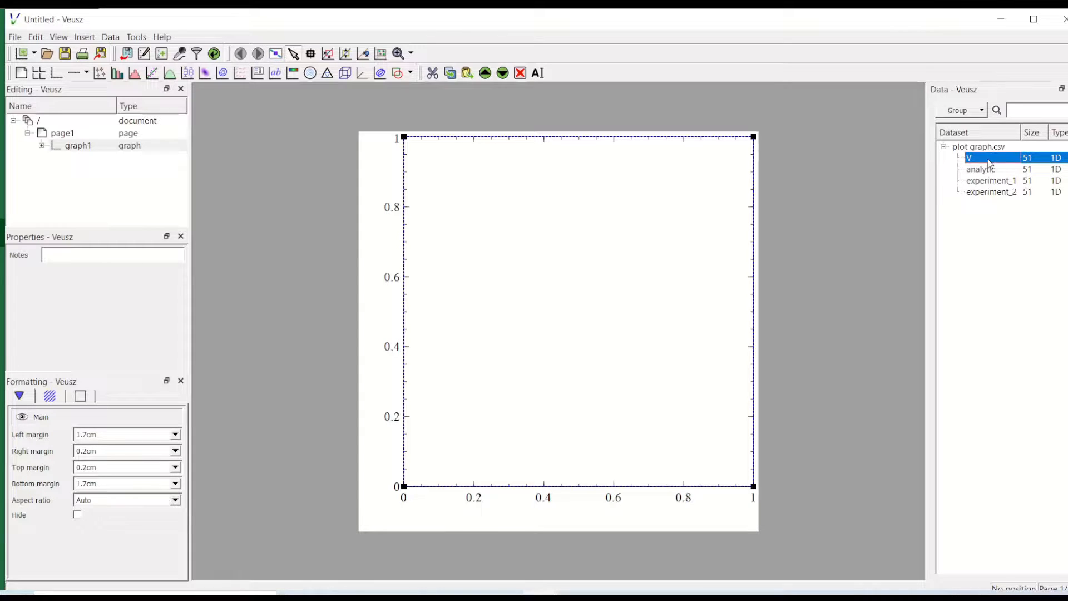
click(990, 171)
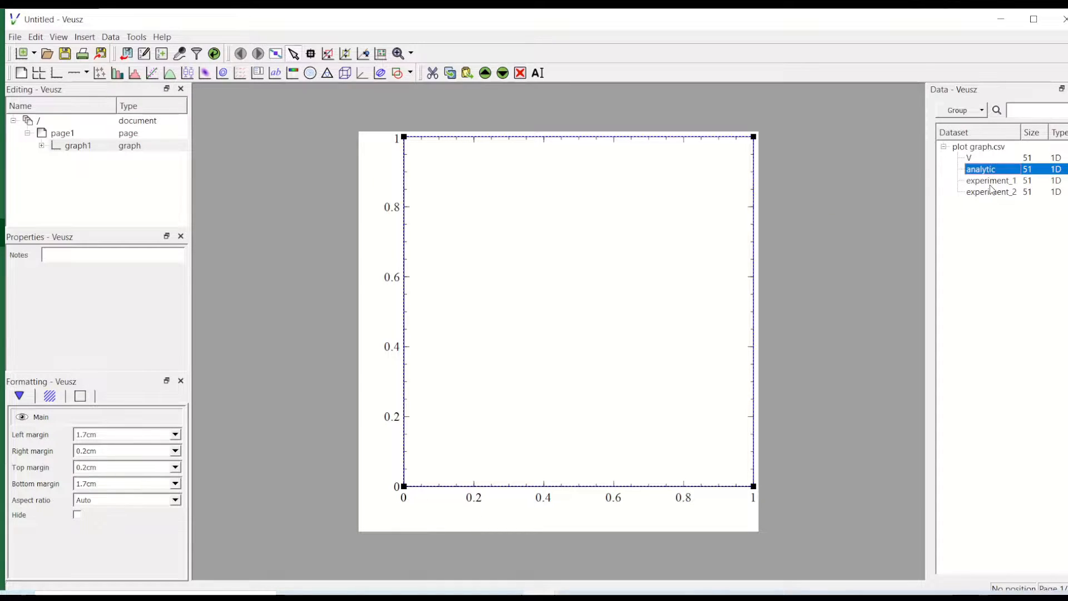
click(990, 183)
click(990, 191)
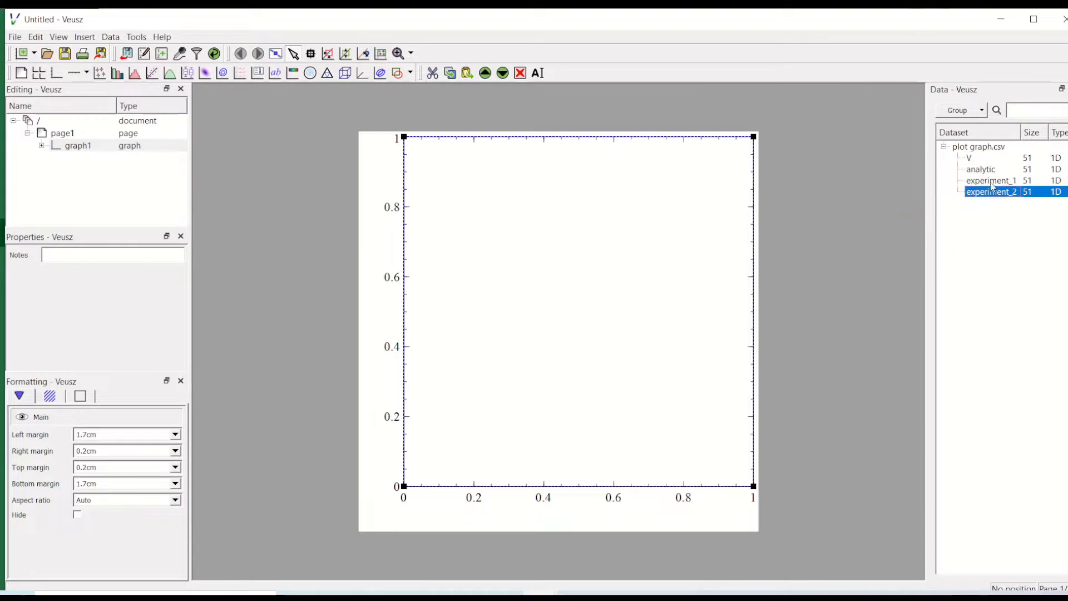
click(990, 183)
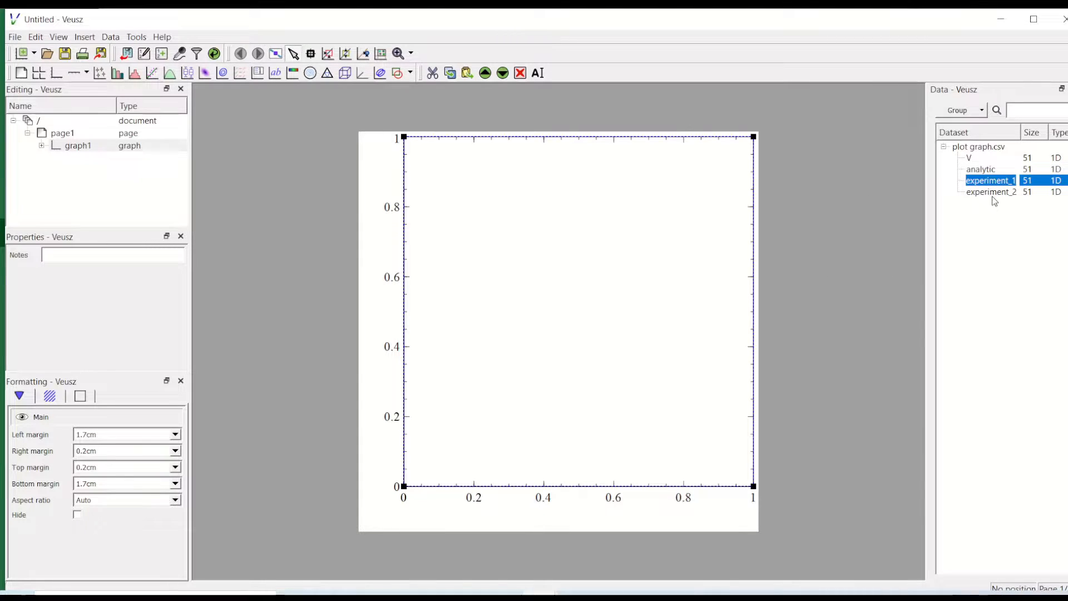
click(1002, 182)
drag(1014, 182, 969, 185)
click(973, 221)
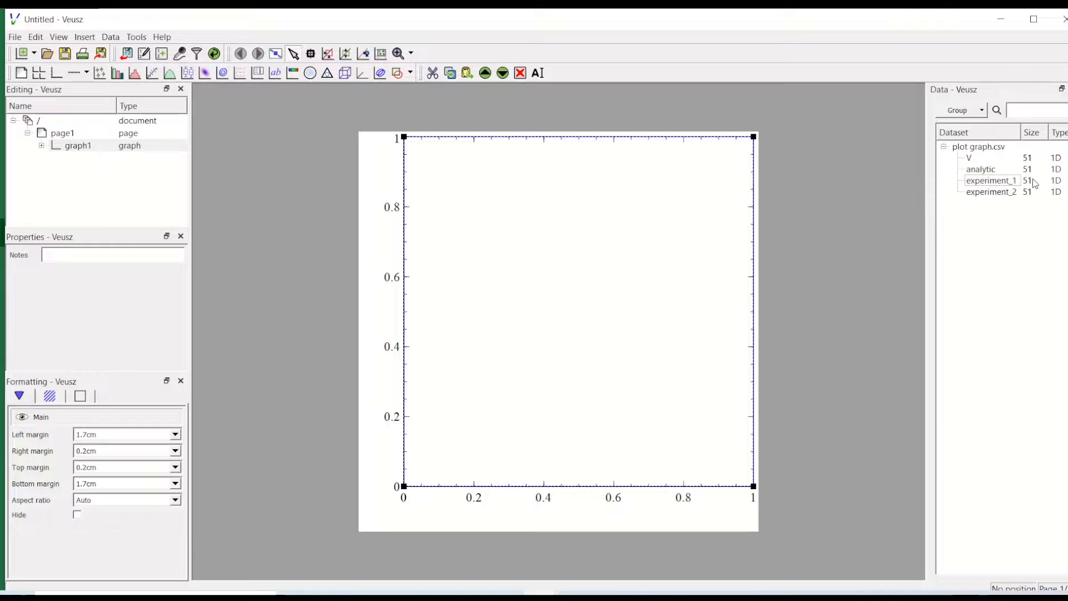
mouse_move(1034, 179)
Add an xy plot of points with lines and errorbars to graph1 and select it
click(70, 148)
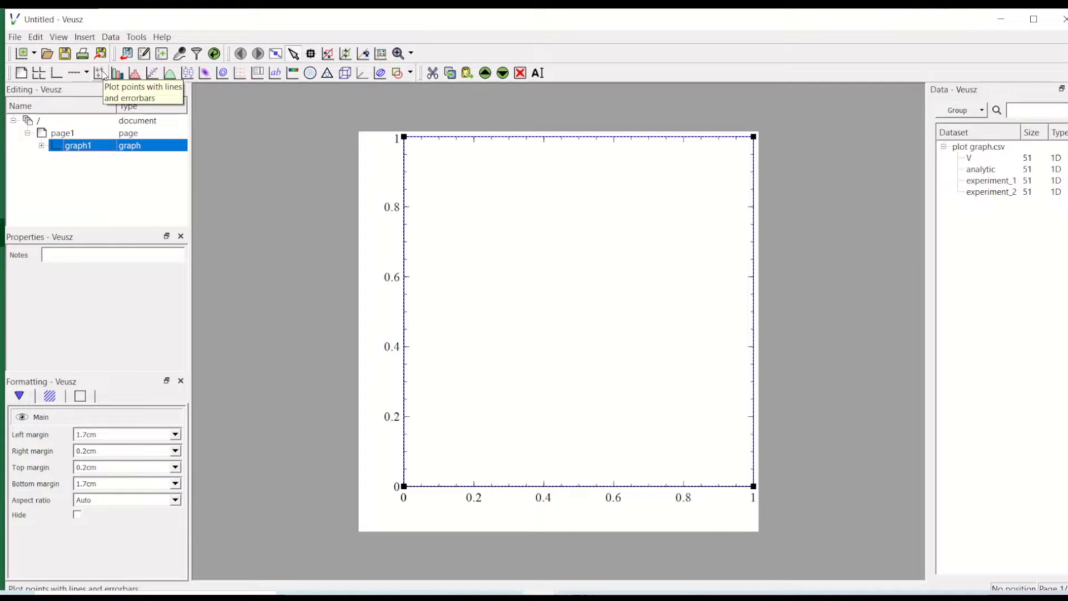
click(101, 74)
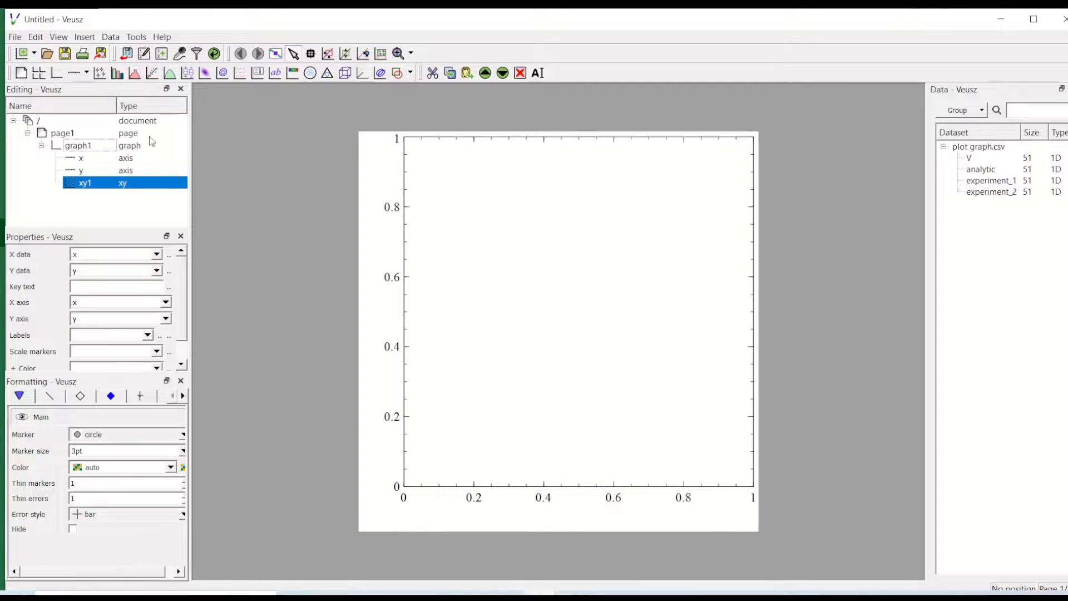
click(78, 146)
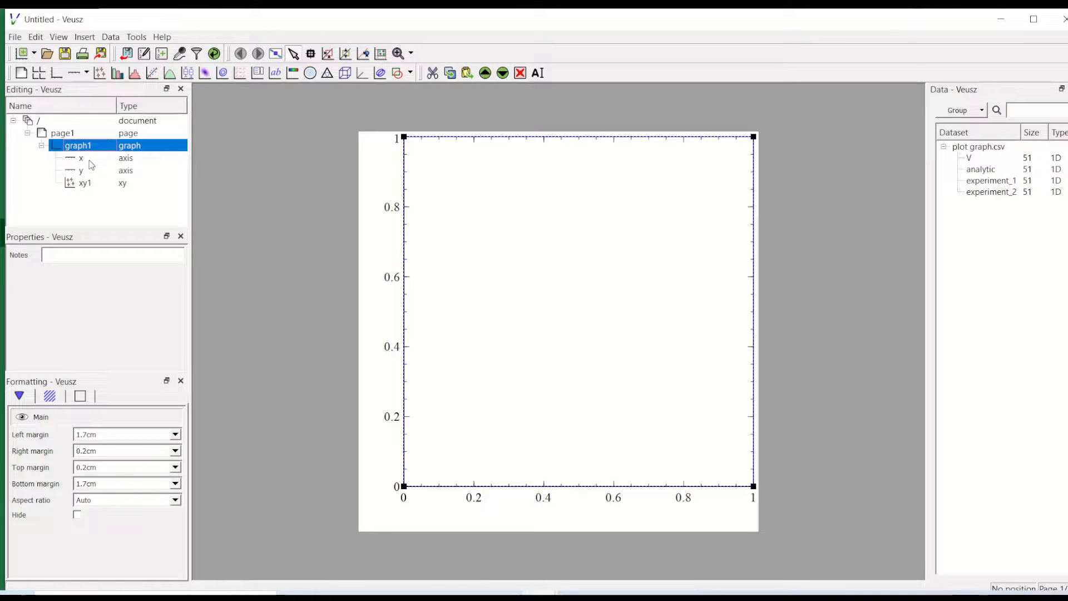
click(93, 188)
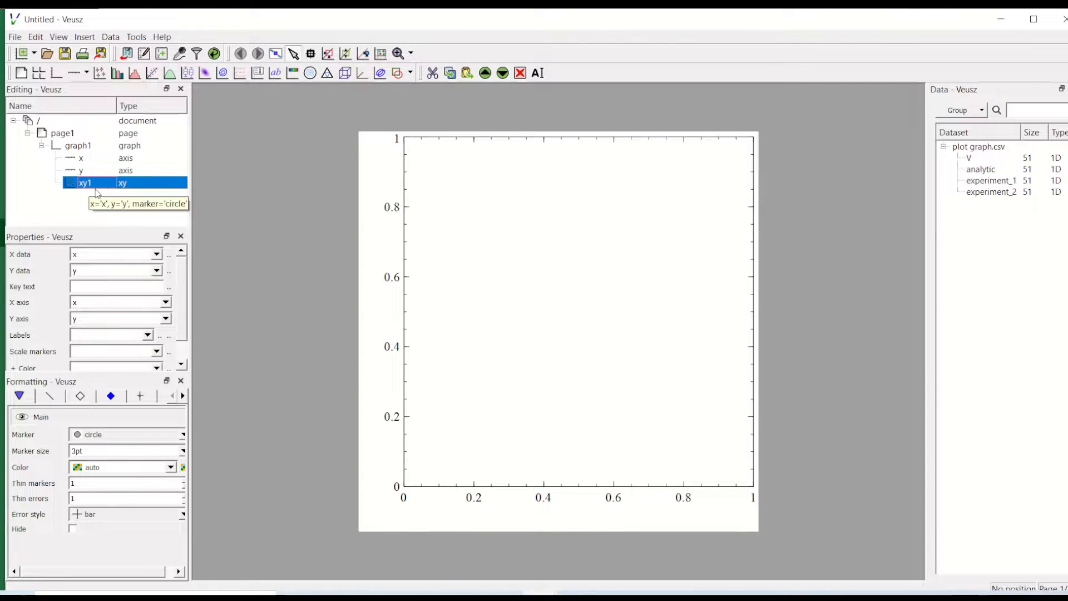
Set the xy plot's X data to V and its Y data to analytic
click(157, 255)
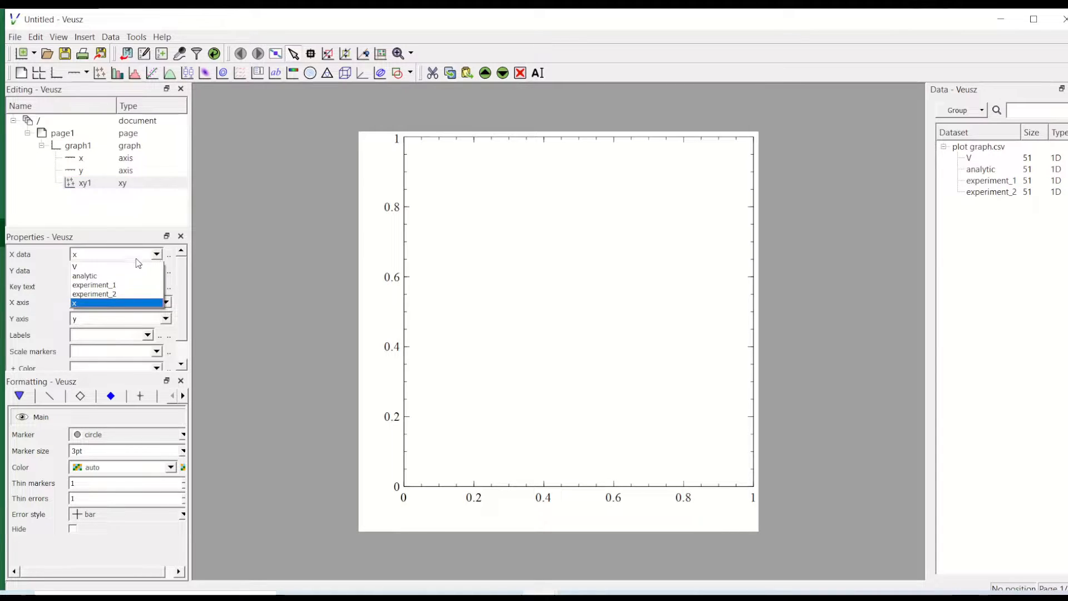
click(138, 268)
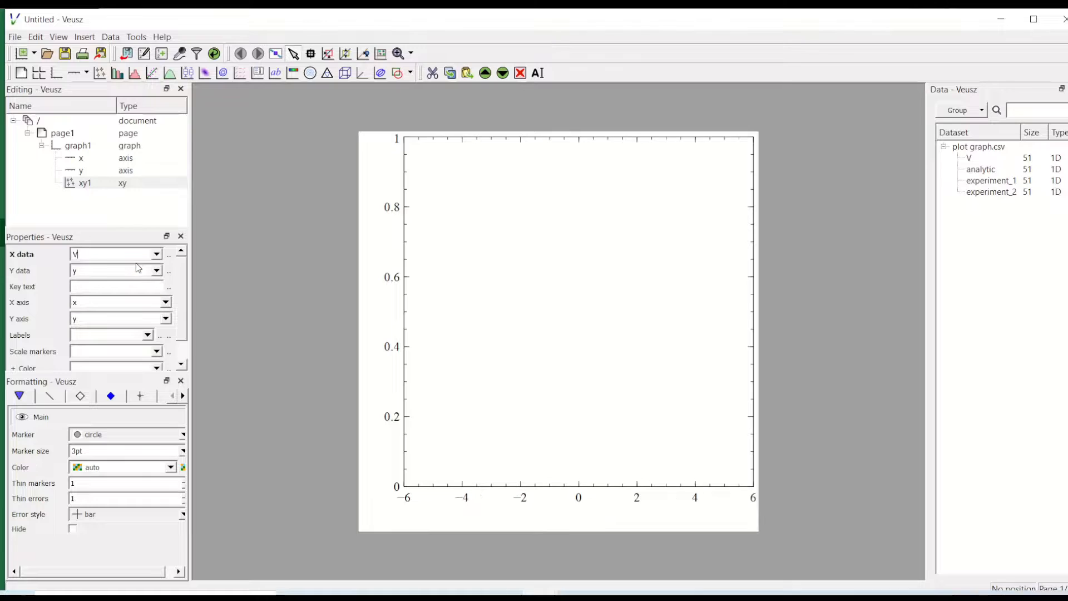
click(157, 272)
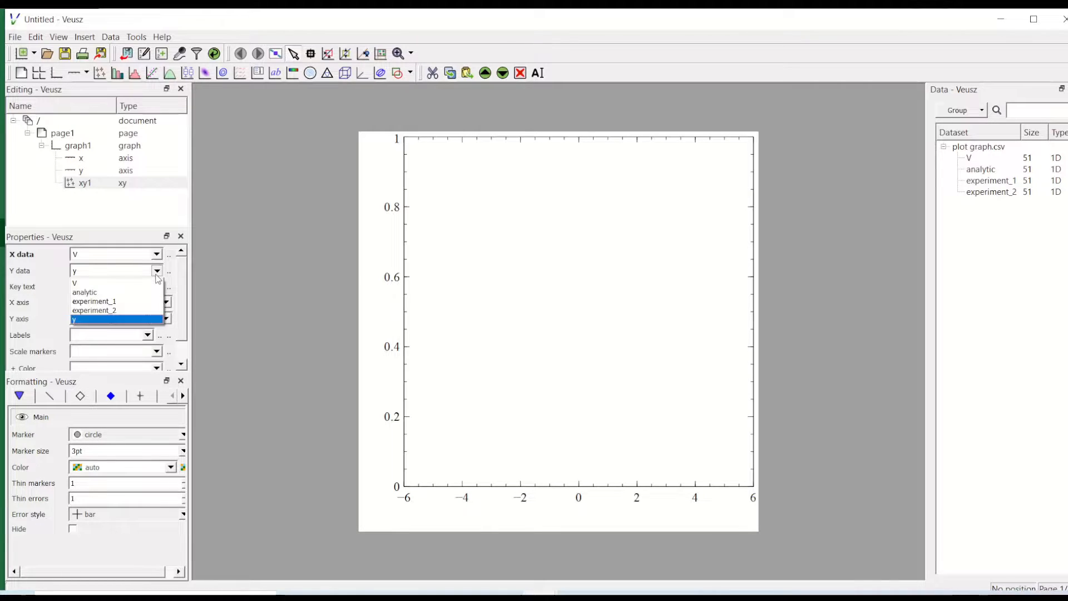
click(132, 292)
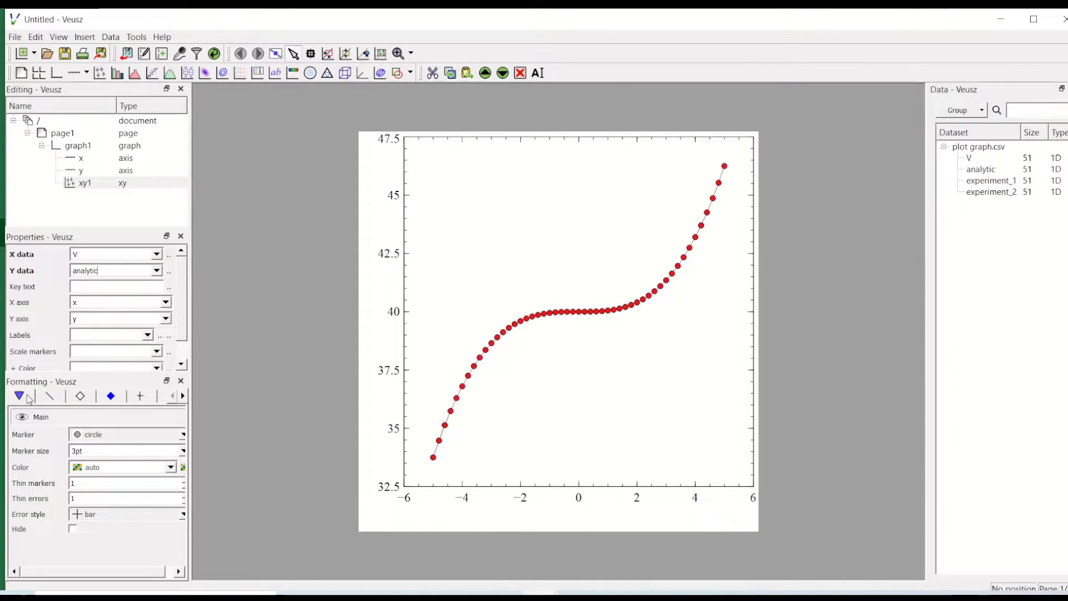
Set the analytic curve's marker to none and its plot line width to 2pt
click(122, 439)
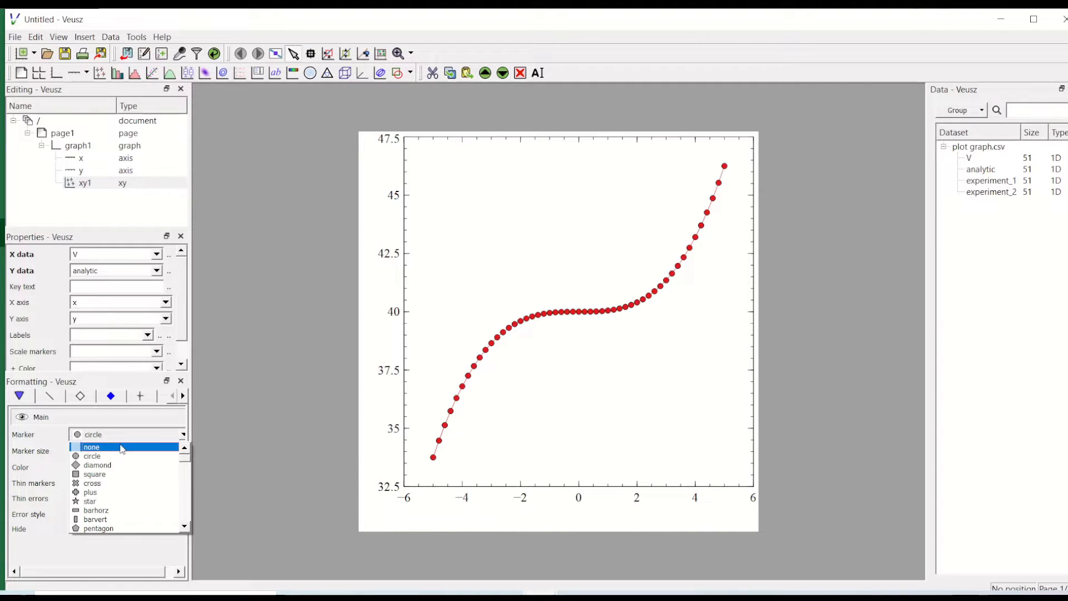
click(122, 447)
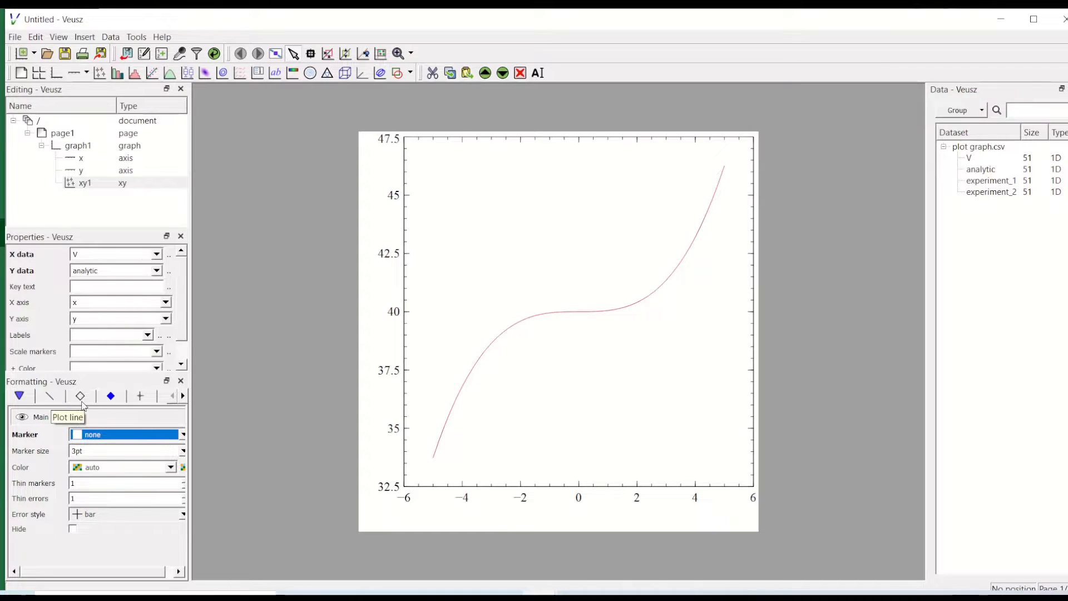
click(49, 401)
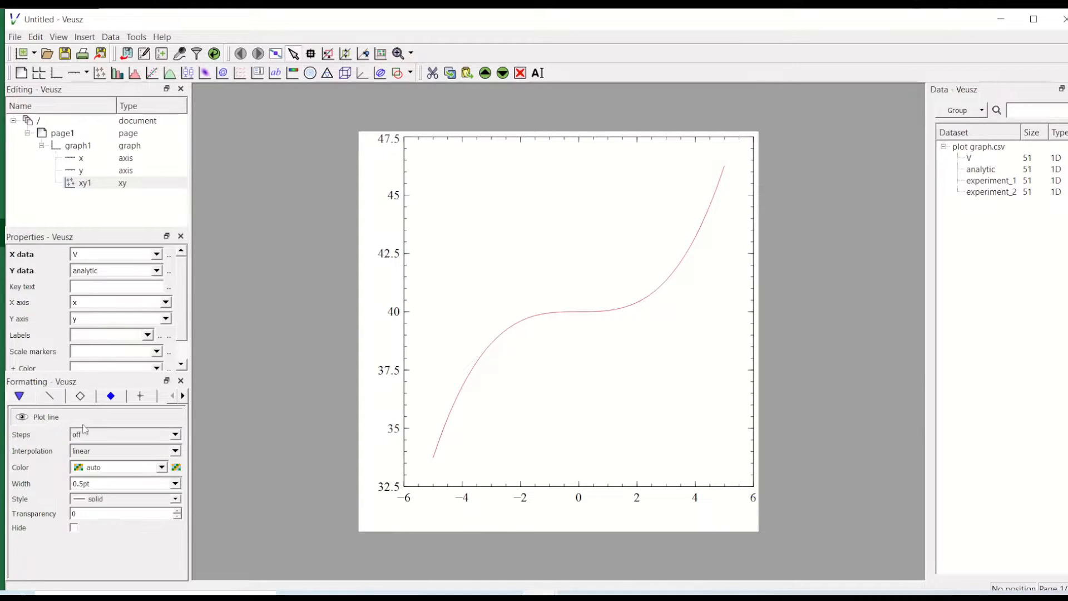
click(176, 483)
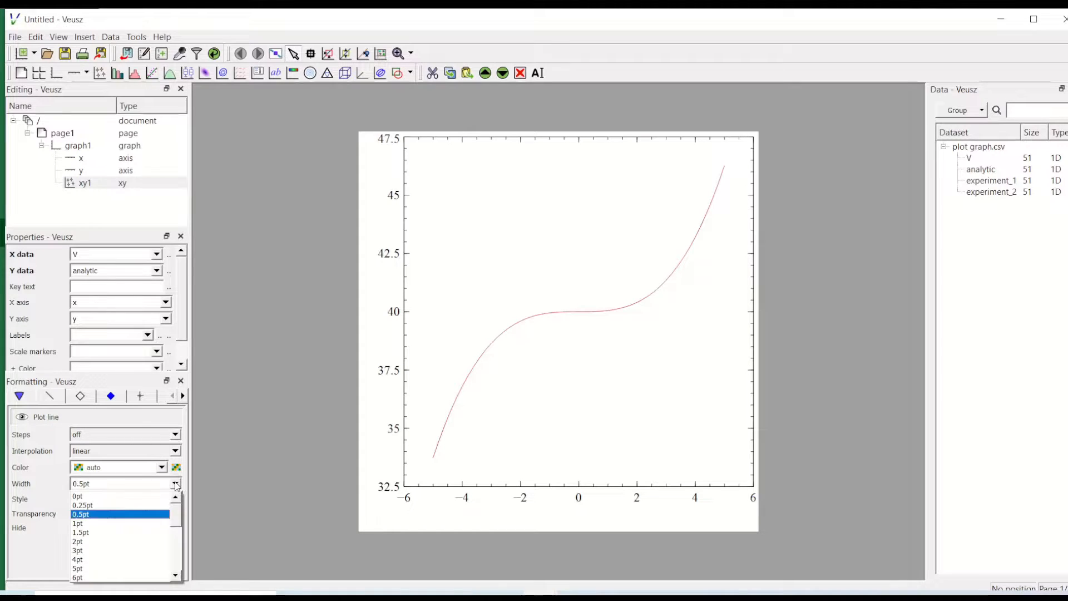
click(139, 533)
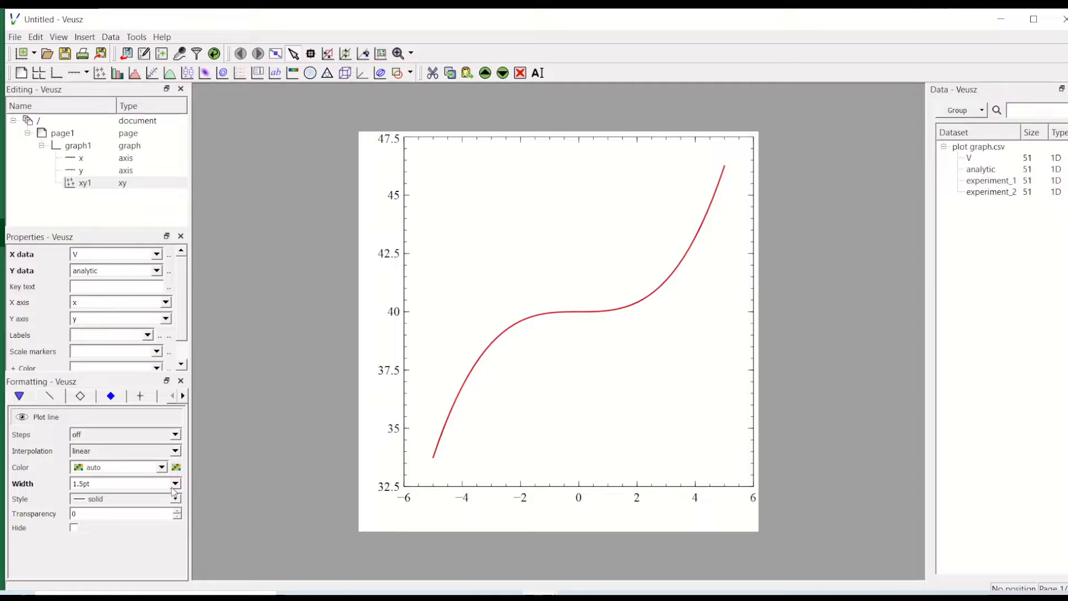
click(173, 484)
click(145, 542)
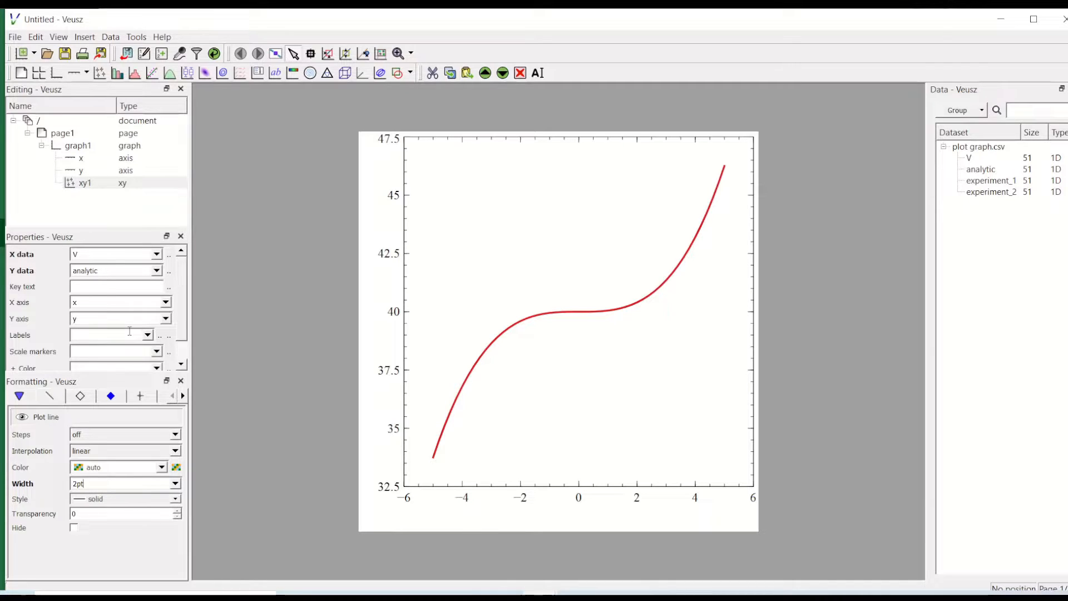
Add a second xy plot to graph1 and rename it experiment_1
click(83, 148)
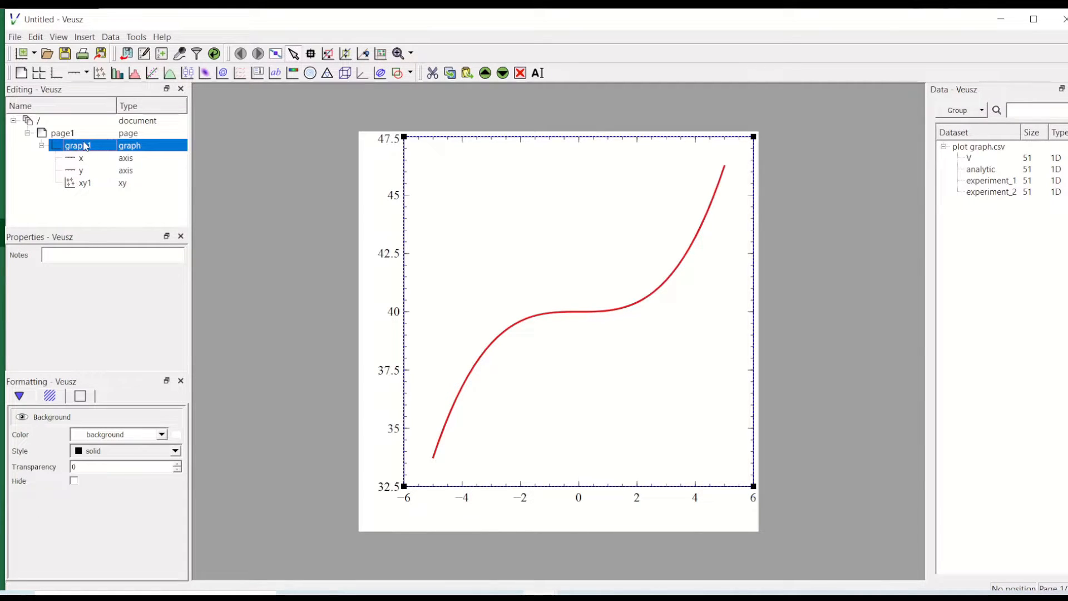
click(102, 77)
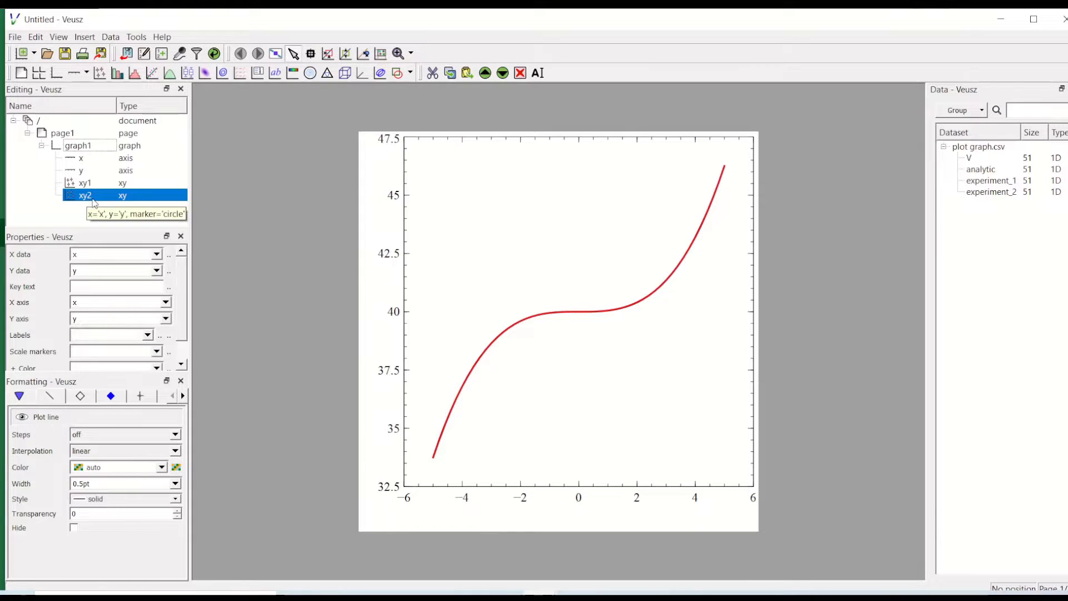
double_click(92, 199)
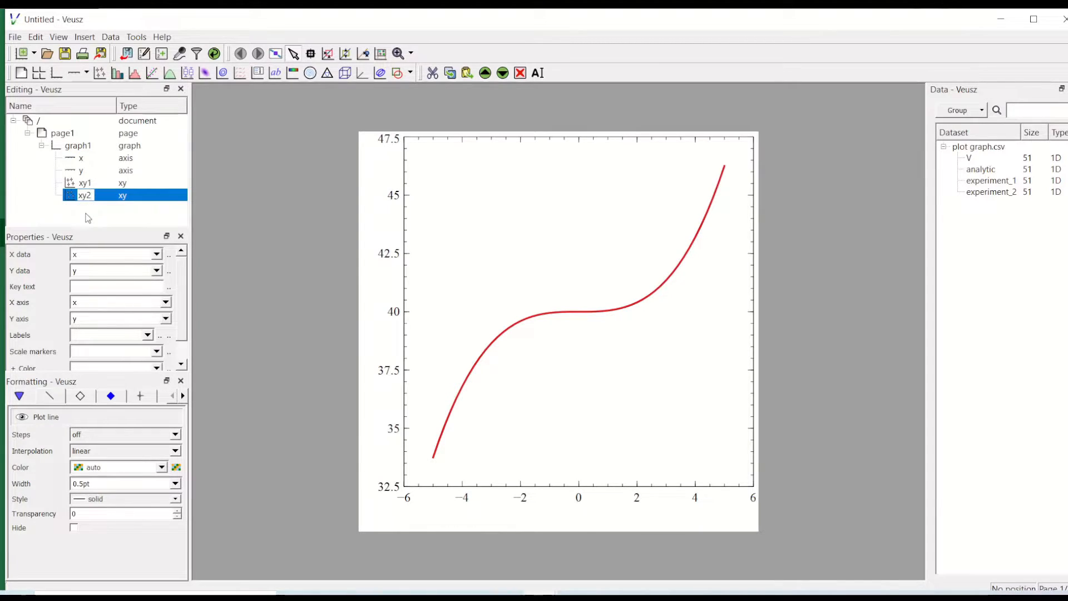
key(BackSpace)
key(BackSpace)
key(BackSpace)
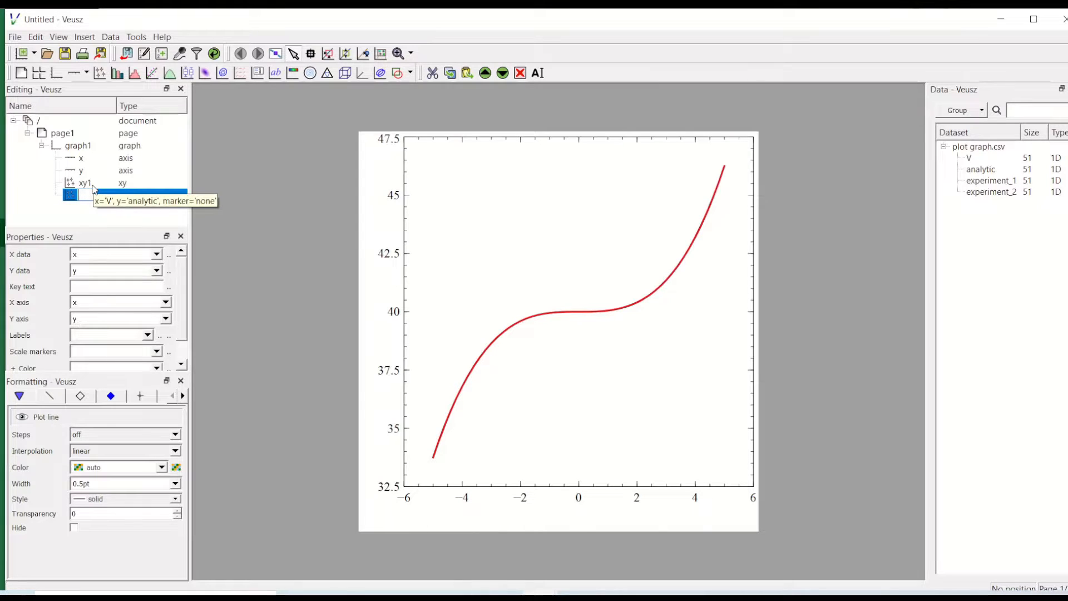
text(experiment_1)
key(Return)
click(103, 221)
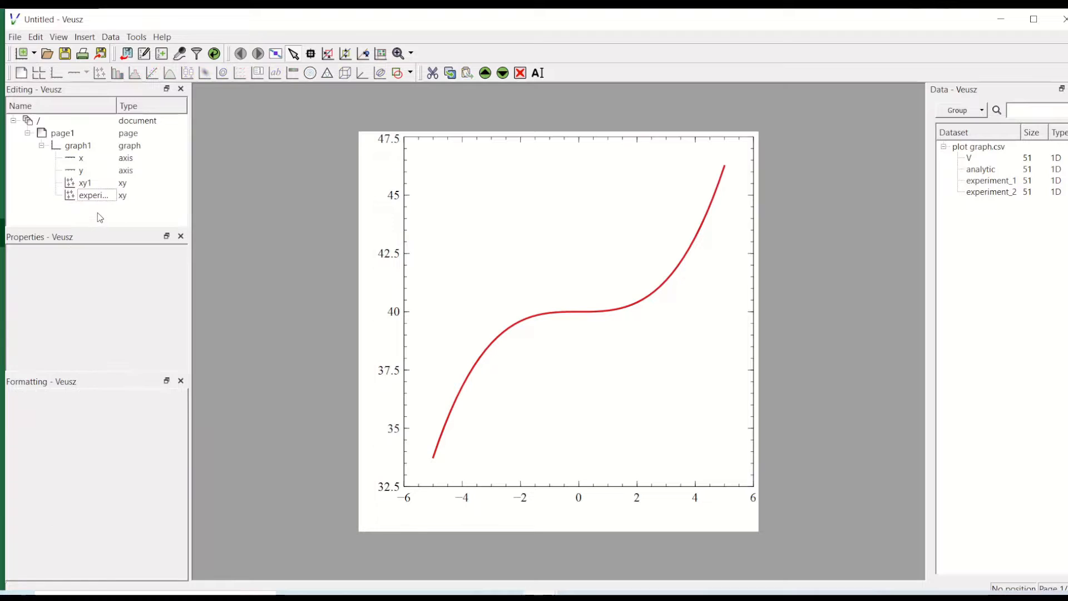
Set the experiment_1 plot's X data to V and its Y data to experiment_1
click(96, 196)
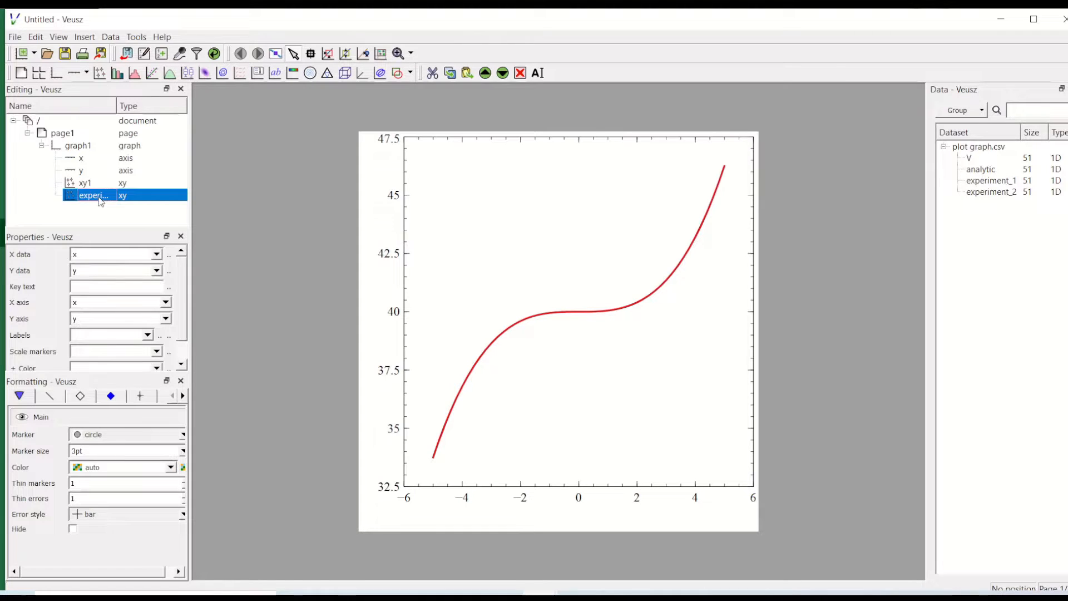
click(157, 254)
click(159, 265)
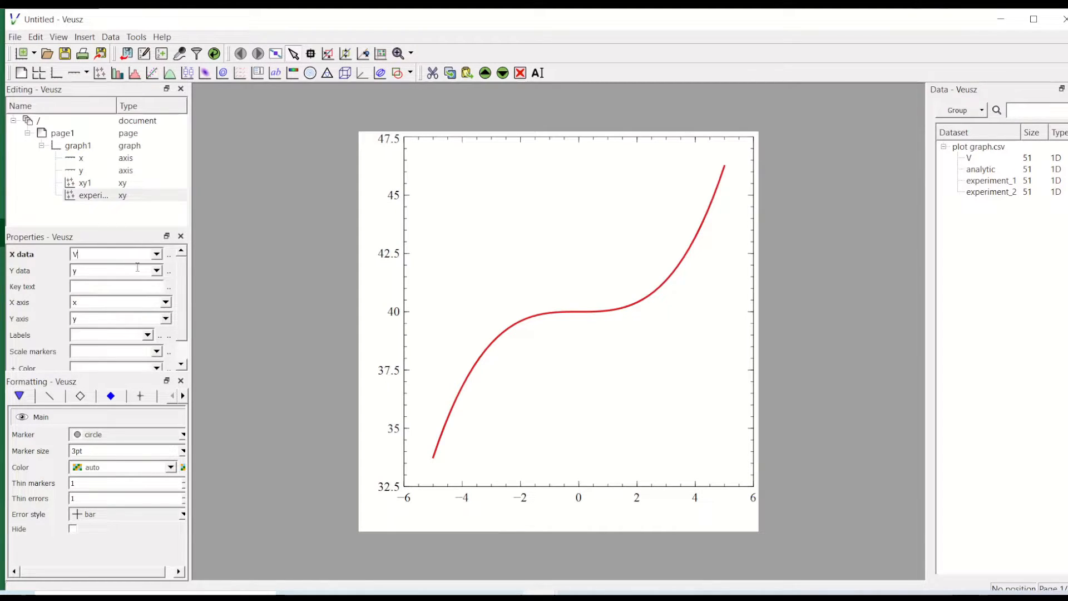
click(158, 271)
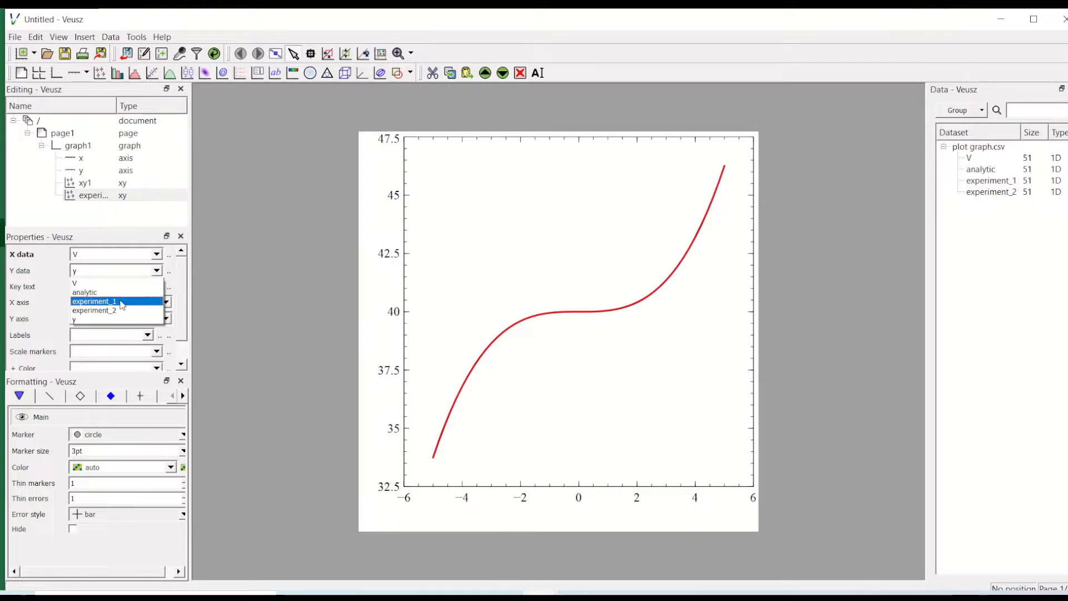
click(121, 300)
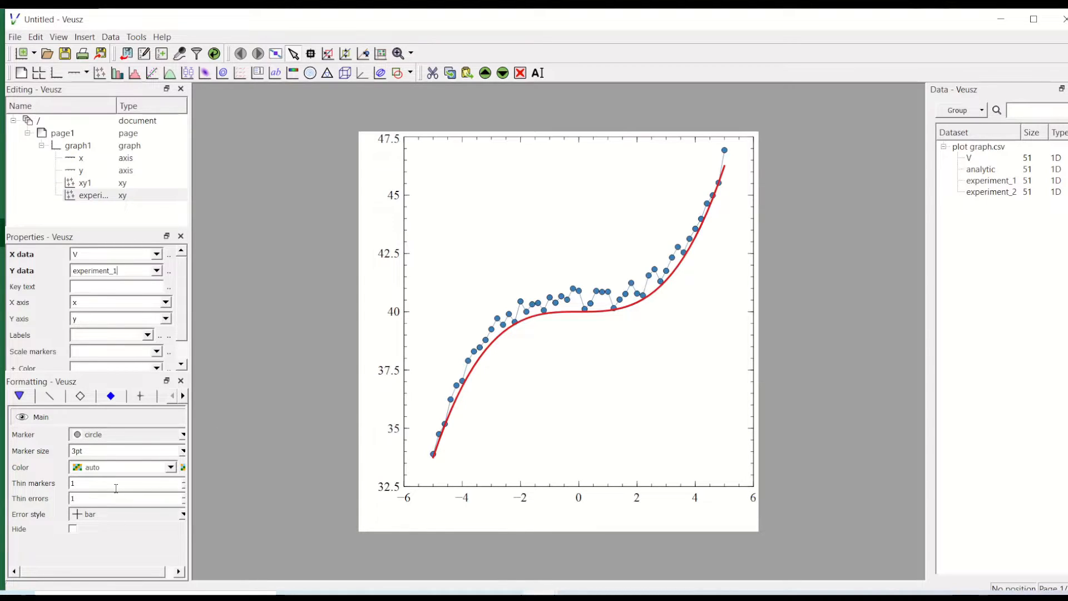
Hide the plot line of the experiment_1 plot, leaving only its markers
click(51, 397)
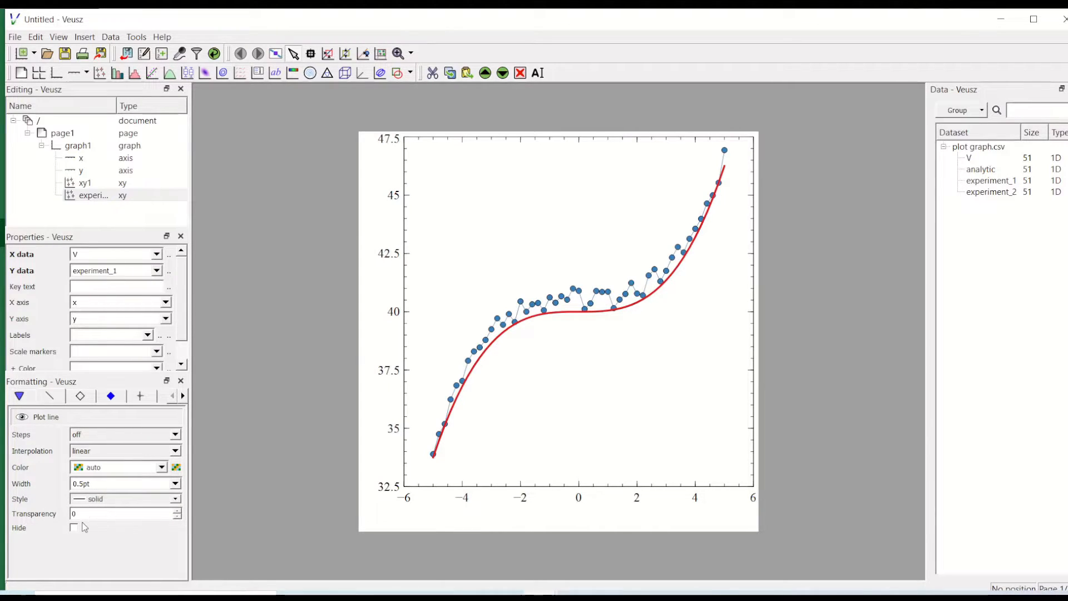
click(176, 484)
click(78, 514)
click(73, 529)
Add a third xy plot to graph1 and rename it experiment_2
click(88, 147)
click(99, 76)
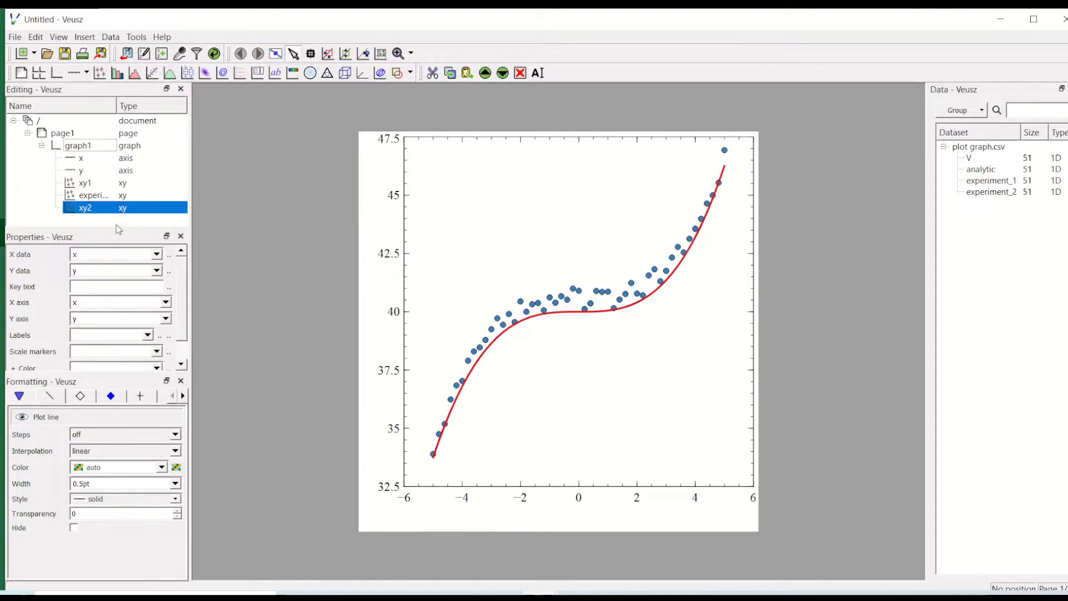
double_click(93, 208)
key(BackSpace)
text(experiment_2)
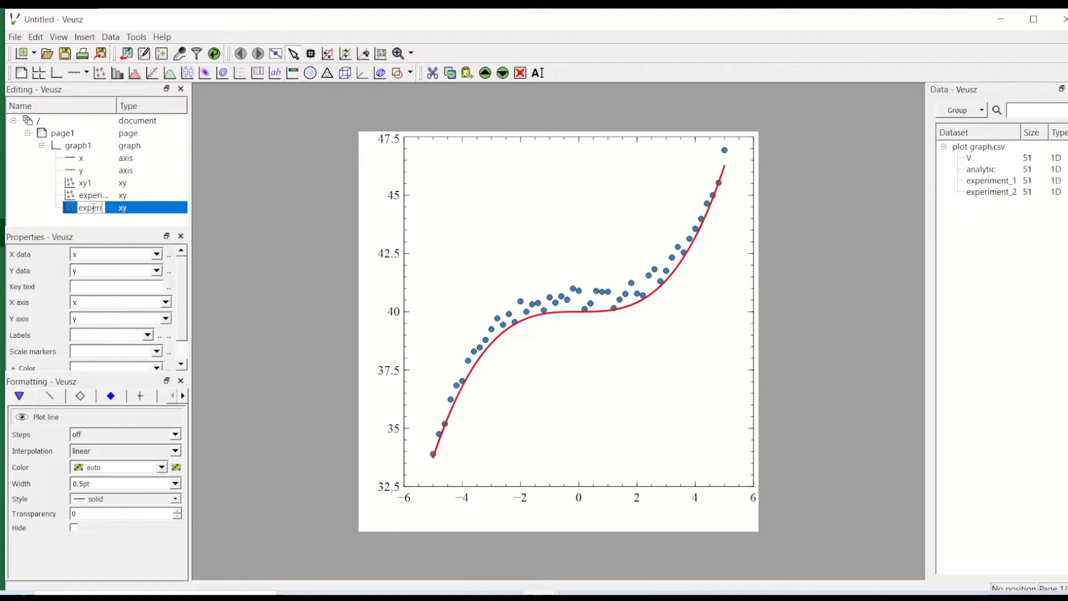
key(Return)
Set the experiment_2 plot's X data to V and its Y data to experiment_2
click(157, 255)
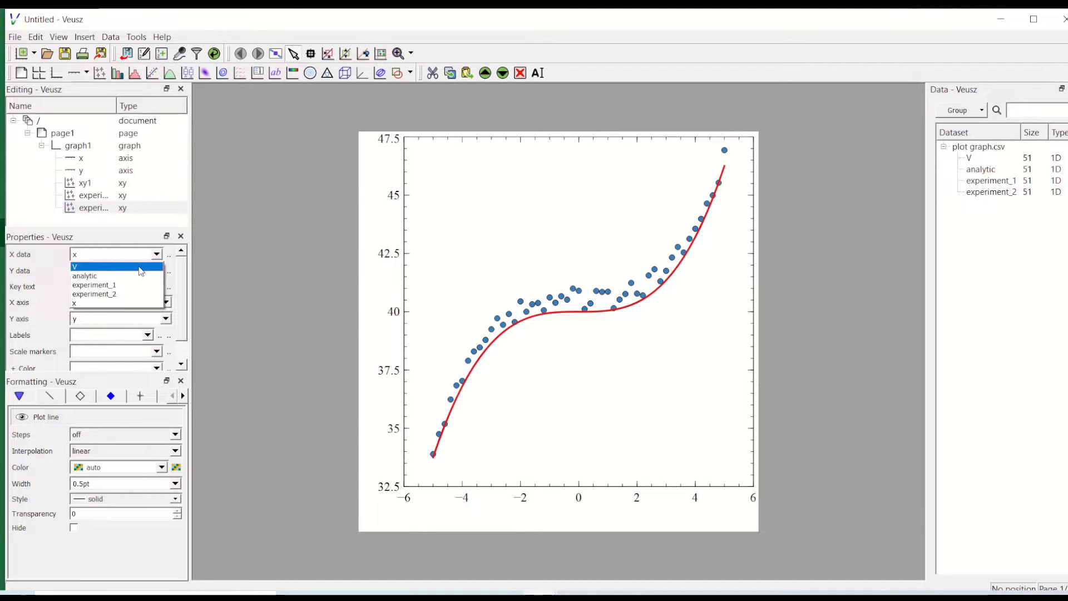
click(159, 267)
click(161, 271)
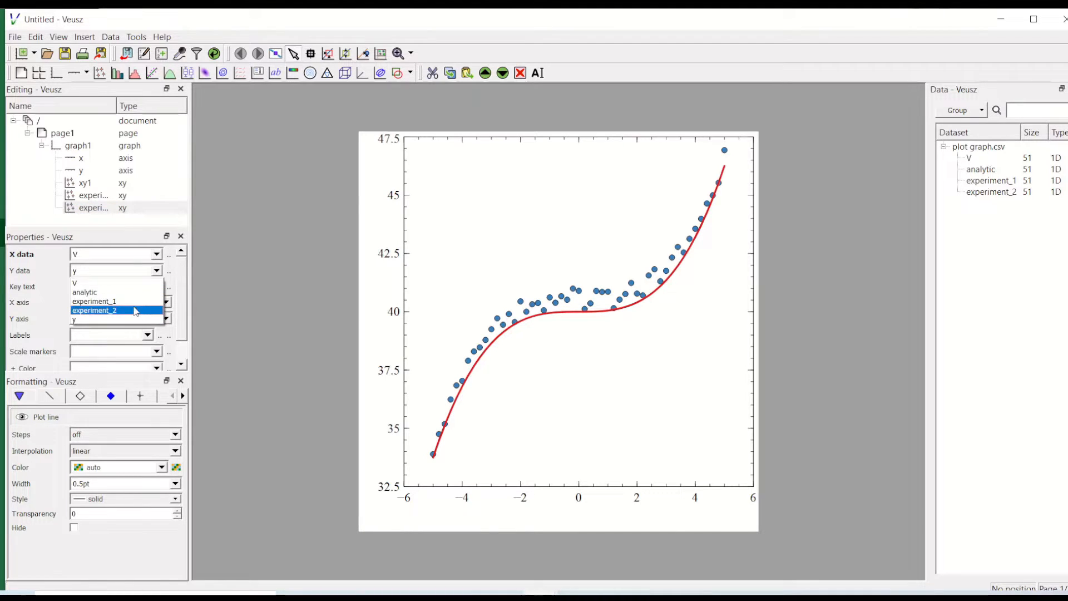
click(137, 308)
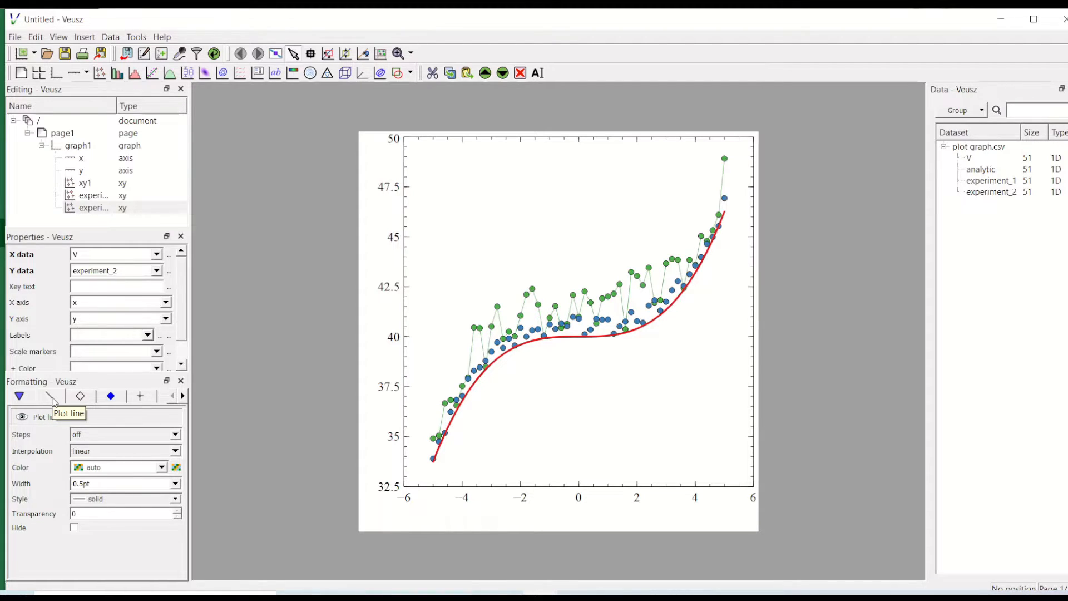
Hide the experiment_2 plot's line and set its marker shape to cross
click(74, 528)
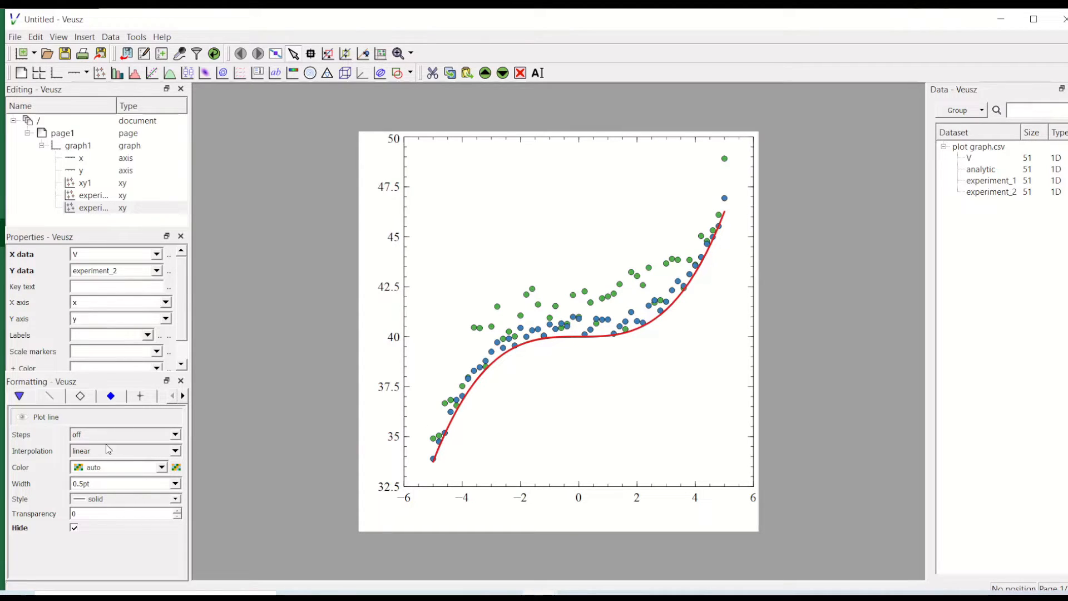
click(80, 396)
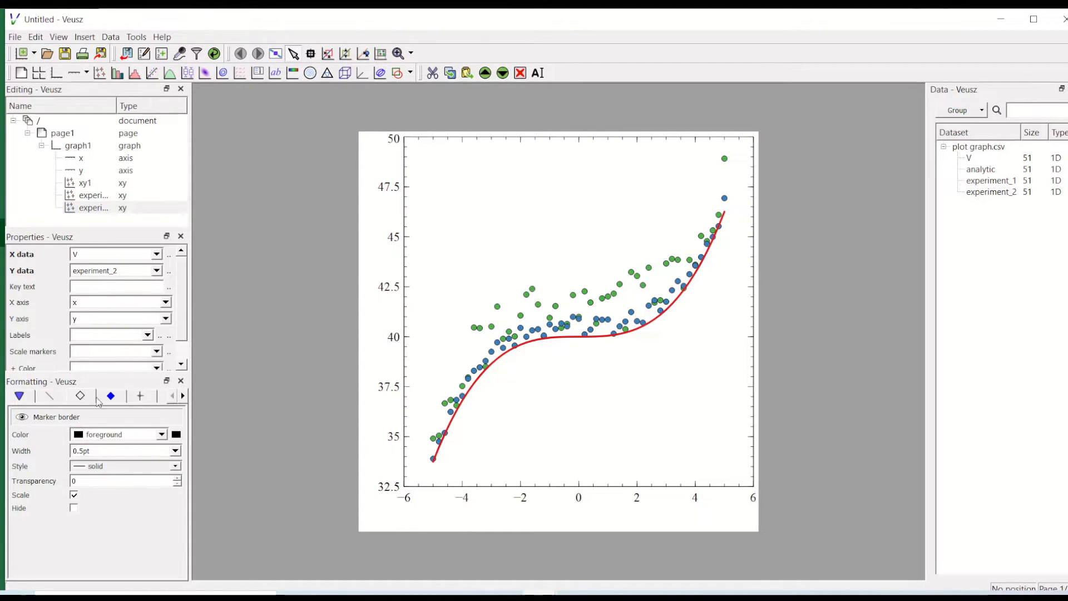
click(106, 397)
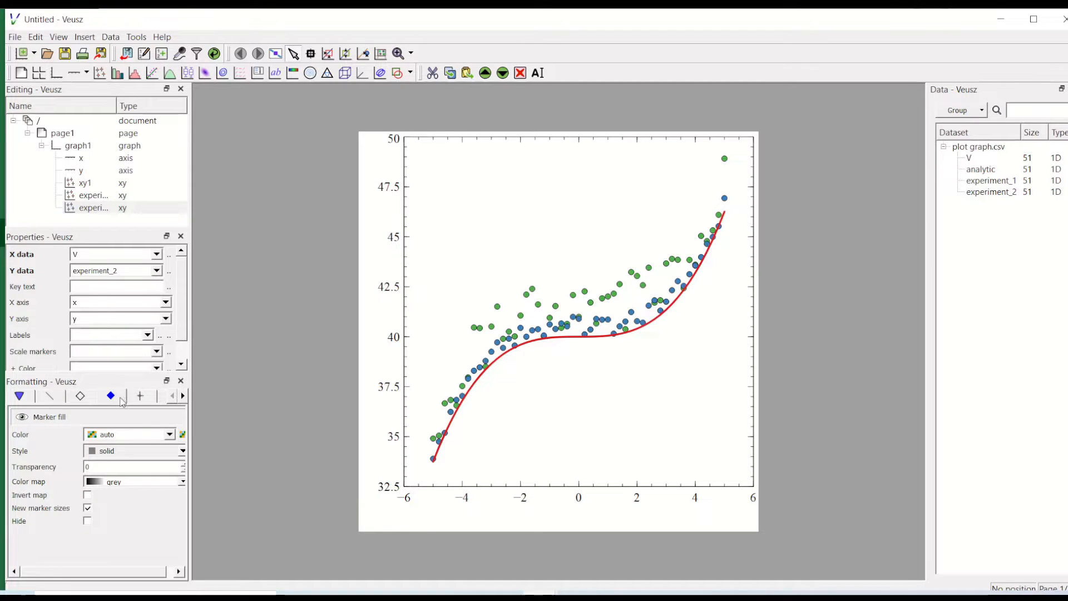
click(27, 398)
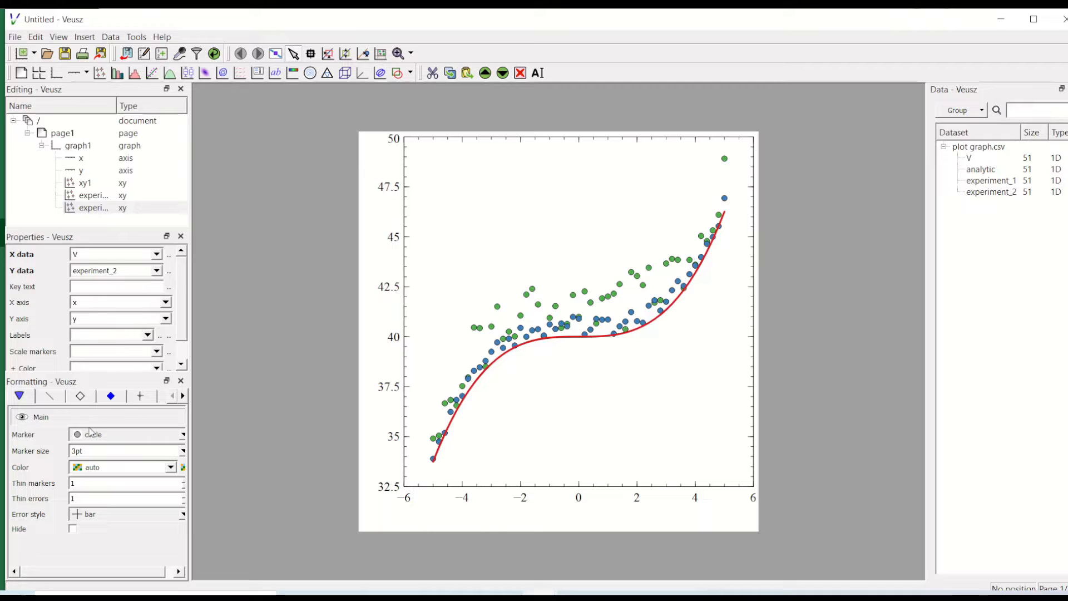
click(181, 435)
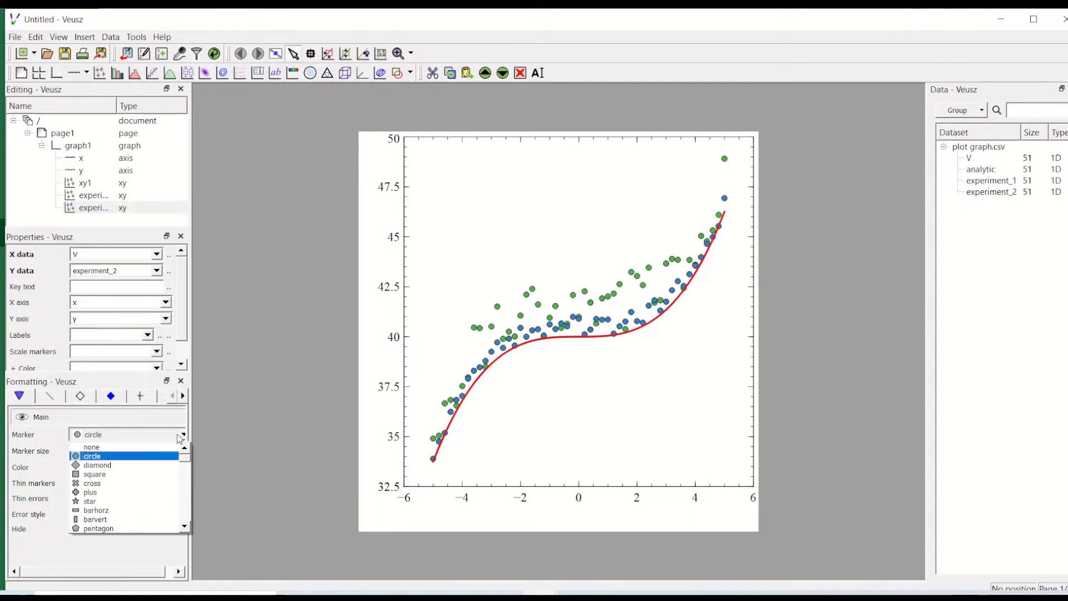
click(121, 465)
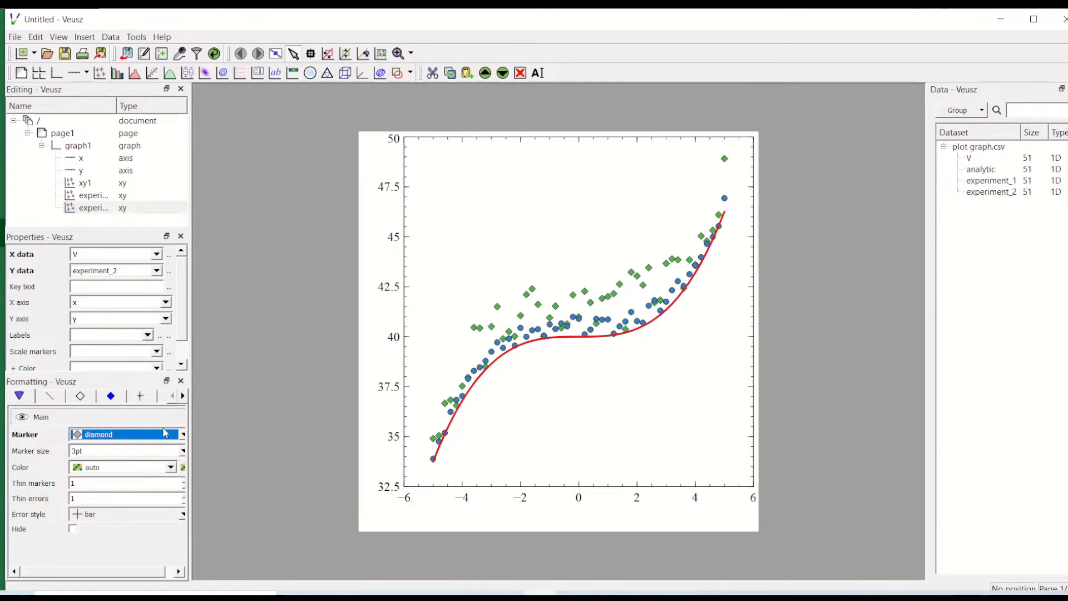
click(180, 435)
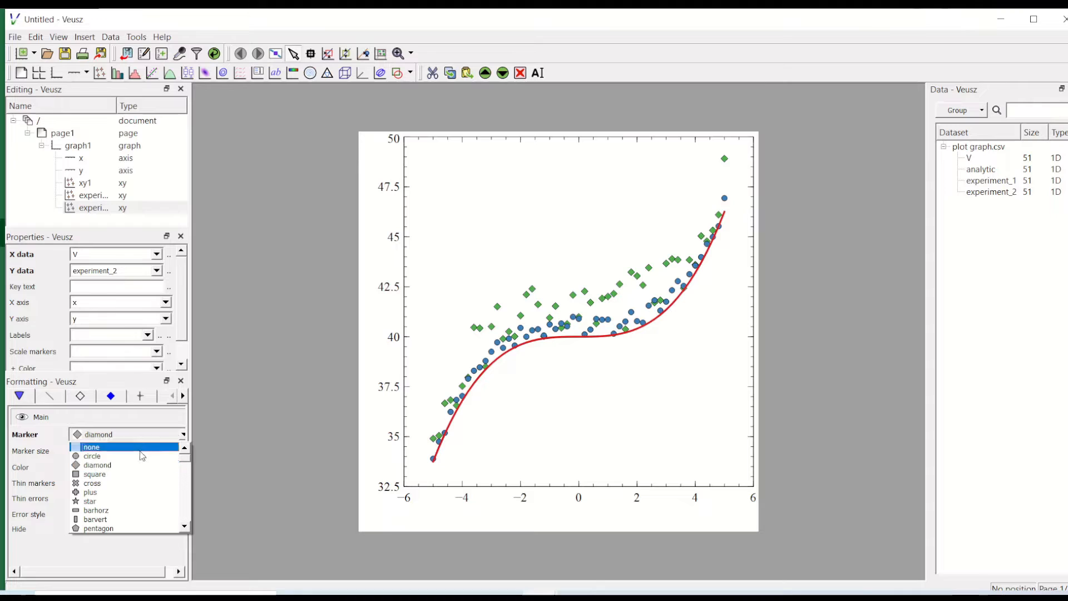
click(104, 484)
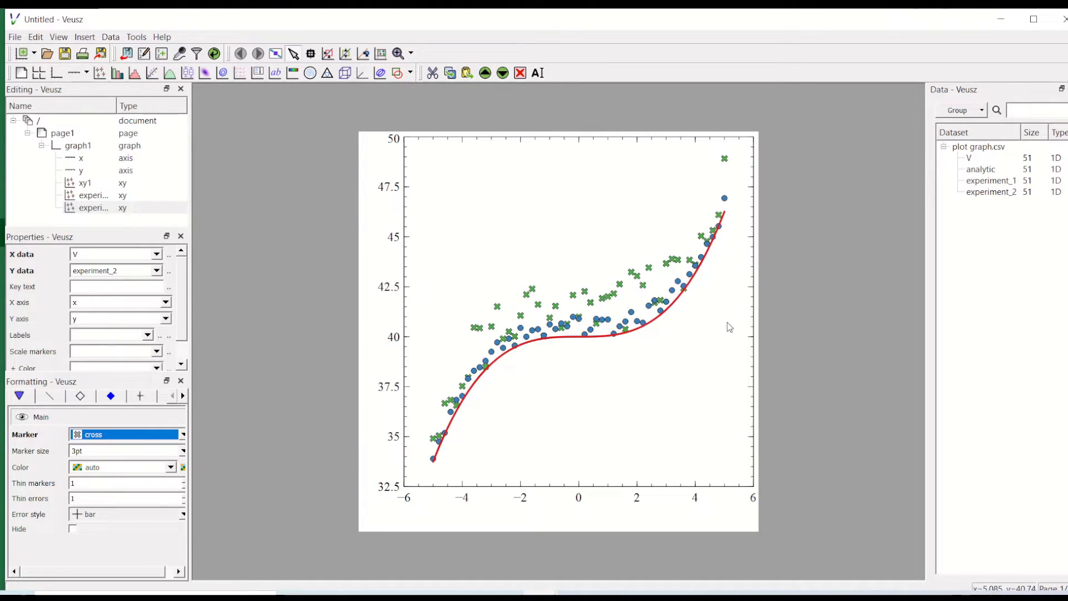
click(802, 319)
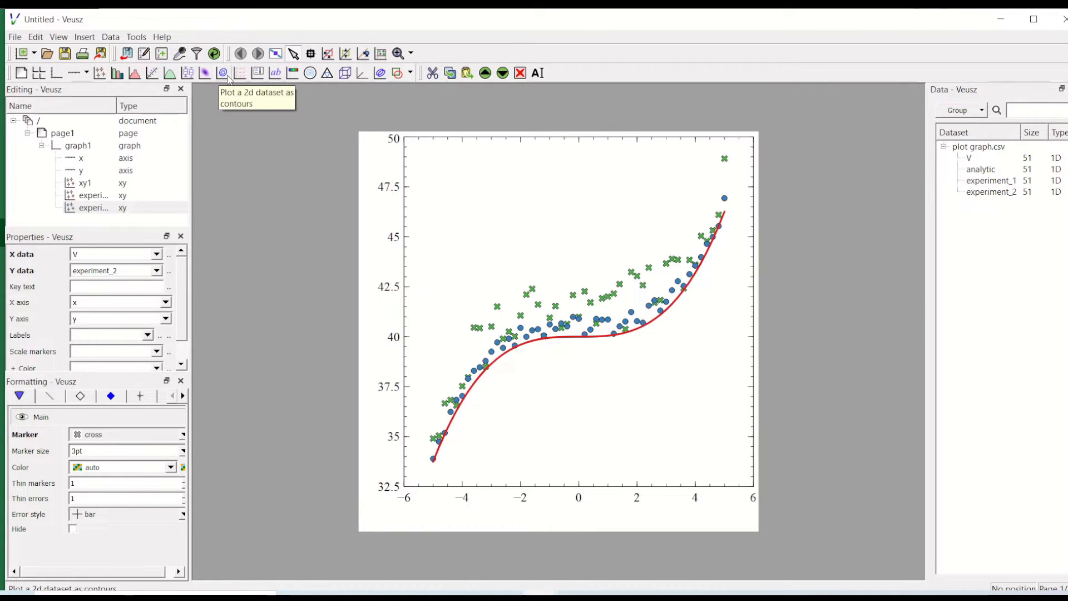
Add a plot key to the graph and set the xy1 curve's key text to "analytic"
click(258, 75)
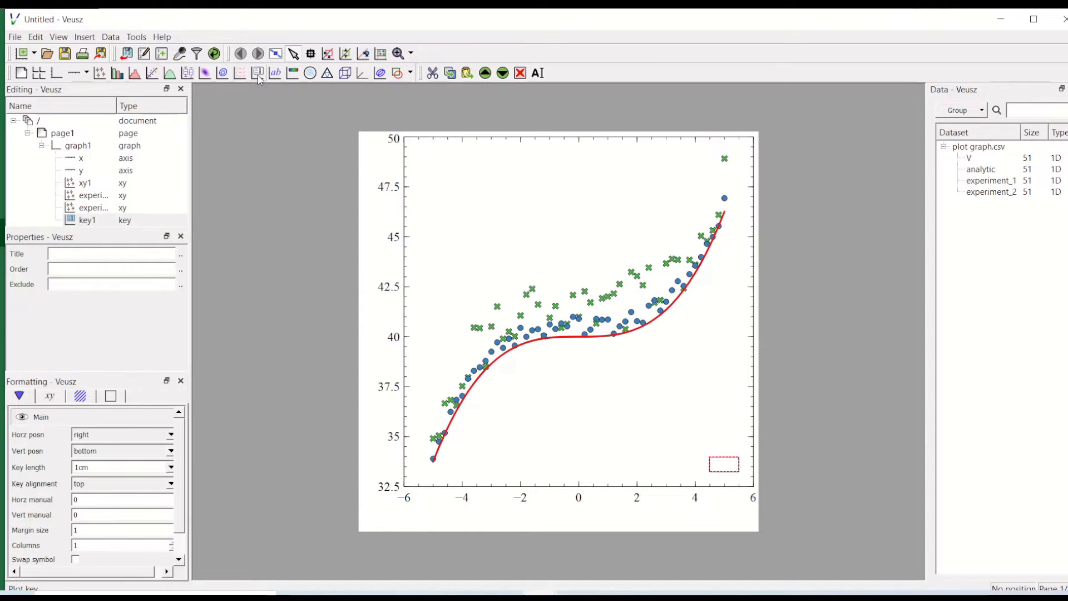
click(94, 222)
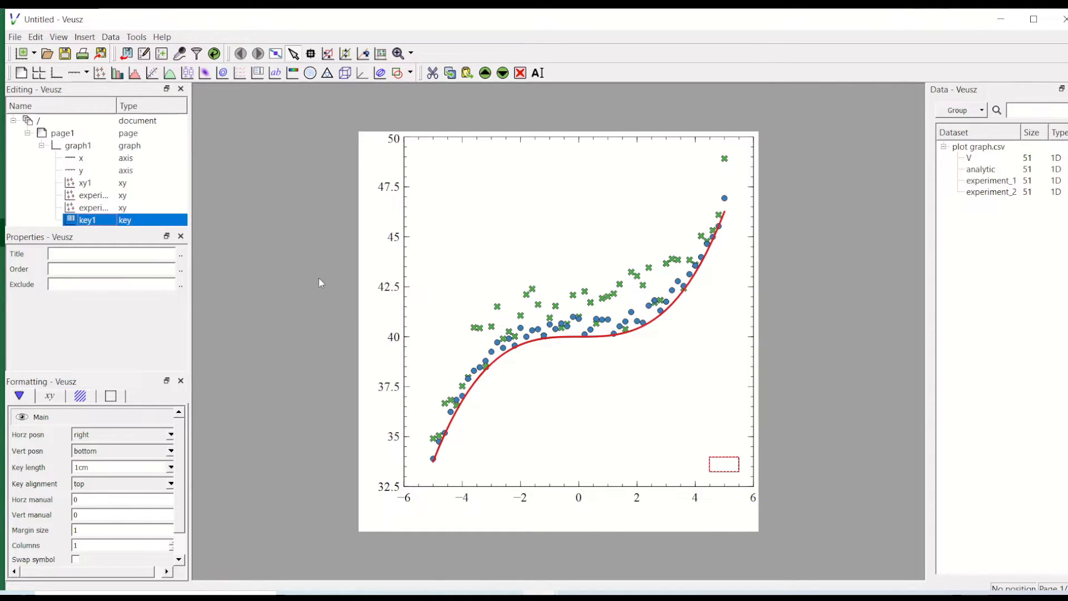
click(89, 184)
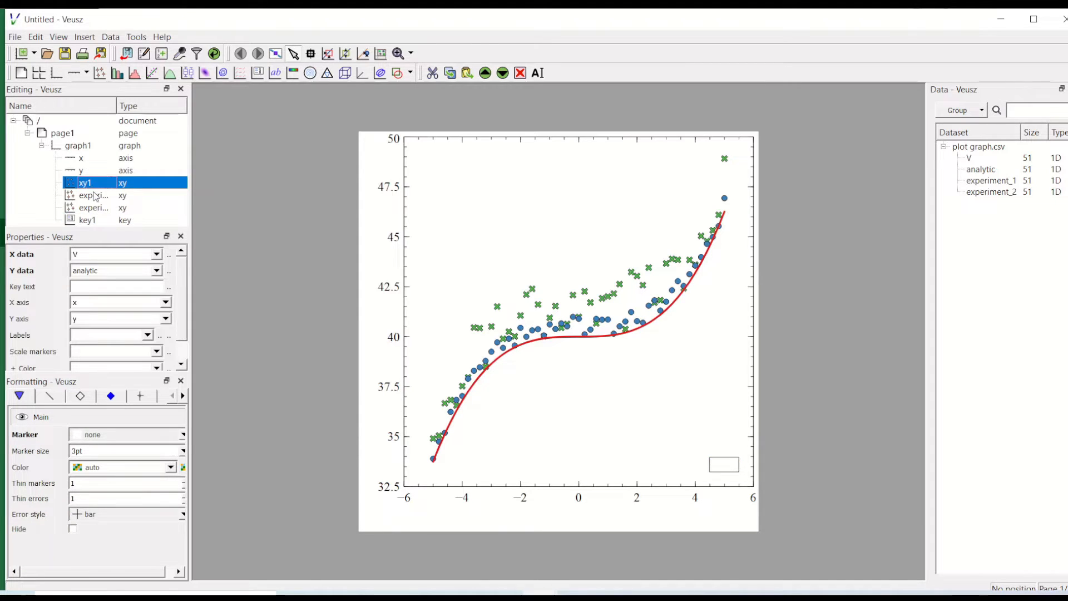
click(89, 289)
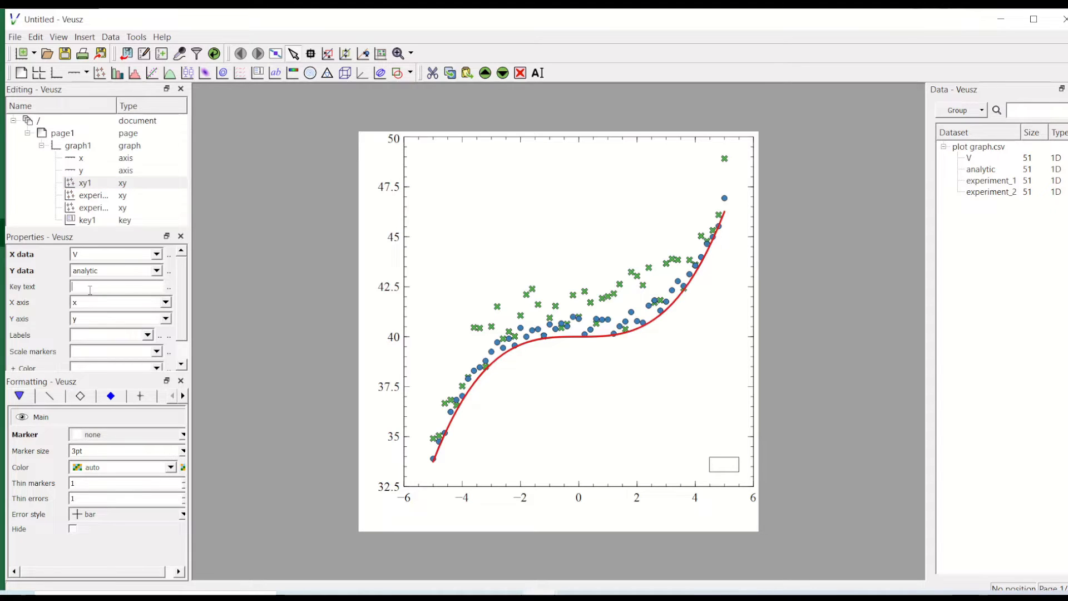
text(analytic)
click(94, 196)
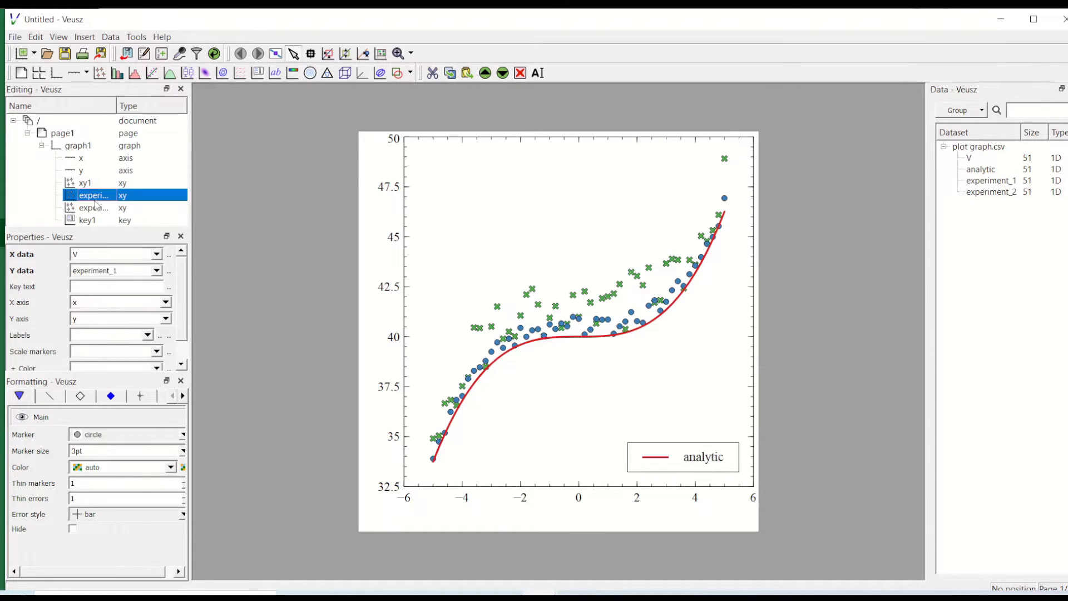
Set the key text of the experiment_1 plot to "experiment 1" and of the experiment_2 plot to "experiment 2"
click(106, 286)
text(e)
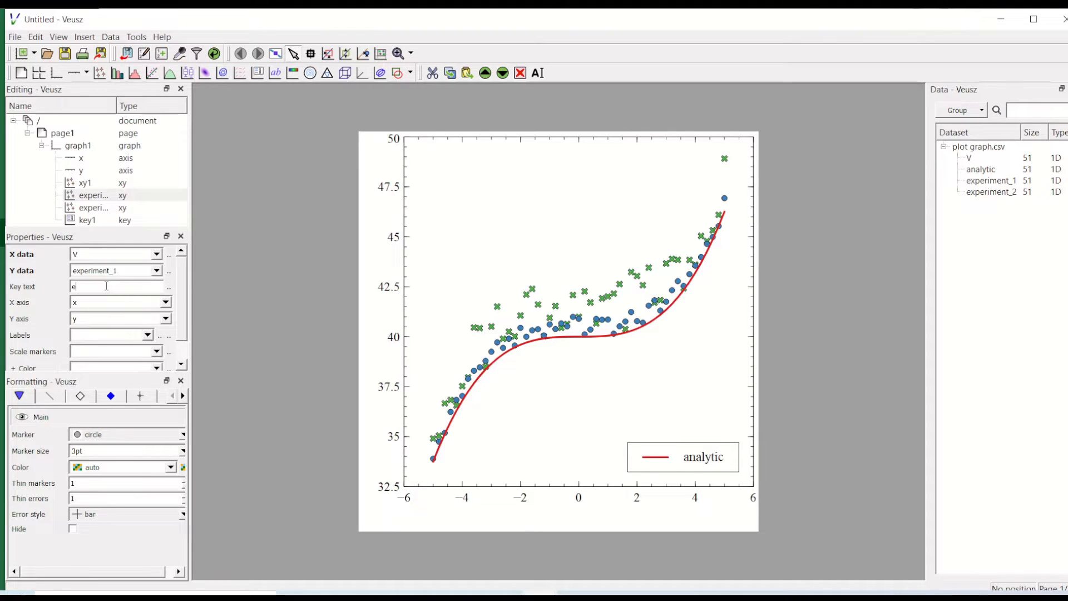
text(xperiment 1)
click(104, 208)
click(92, 287)
text(ex)
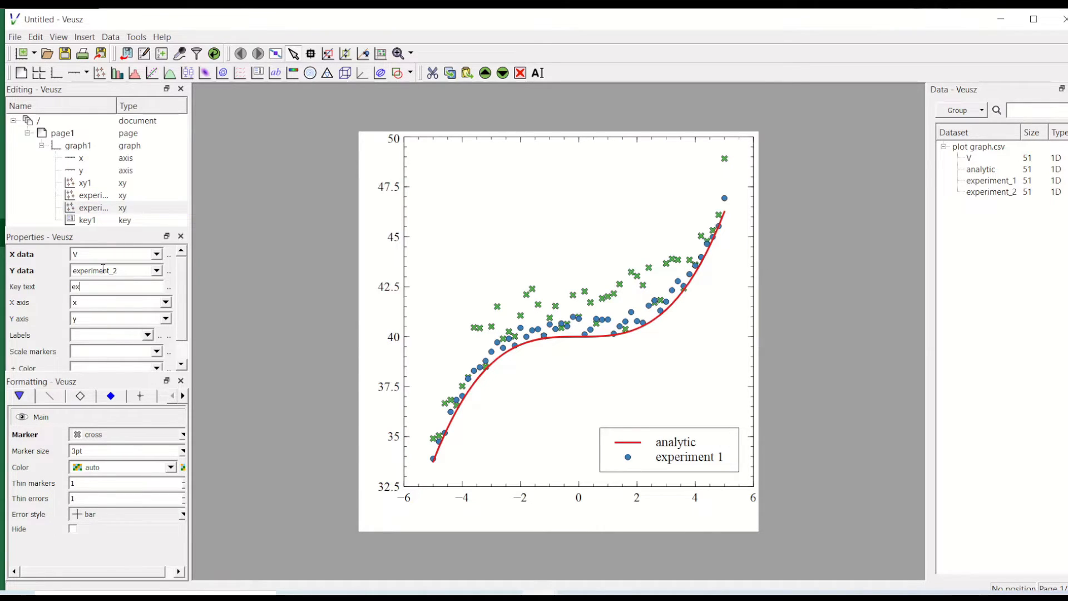
text(periment 2)
key(Return)
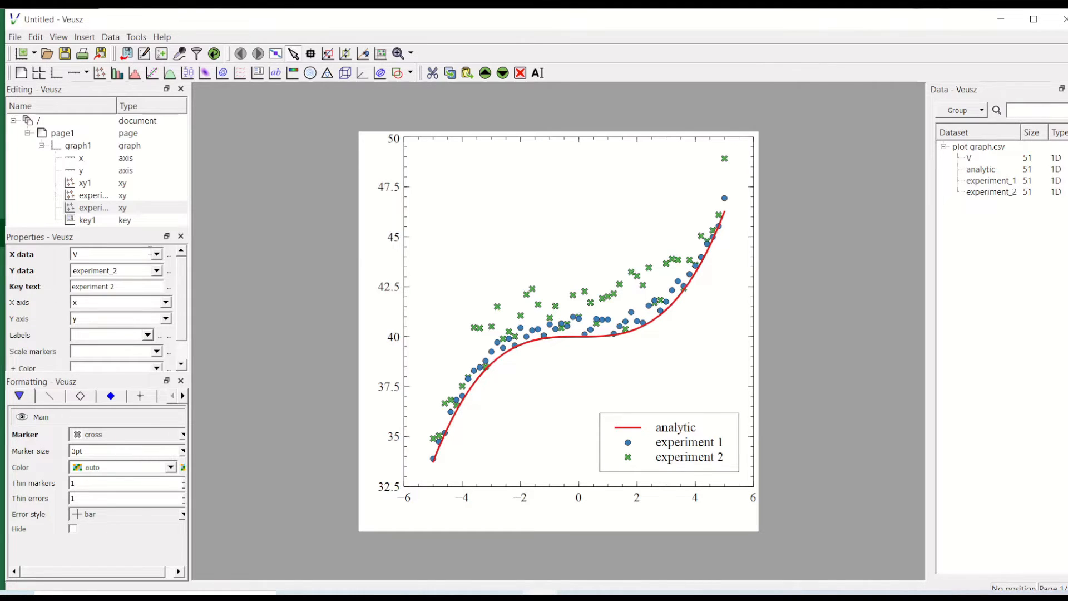
Label the x axis "Voltage [V]" and the y axis "Current [mA]"
click(83, 159)
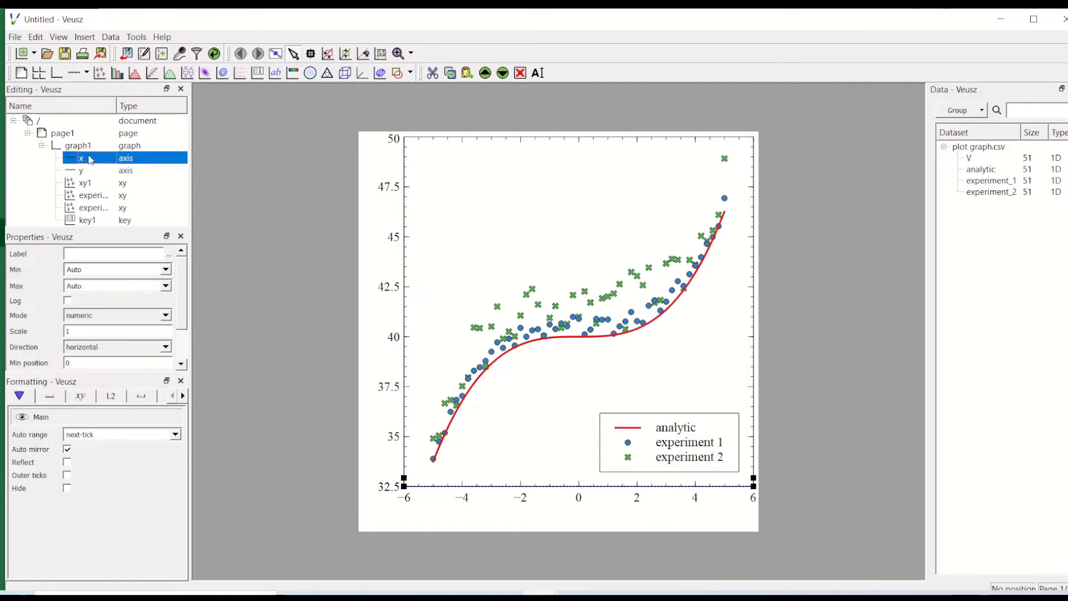
click(89, 249)
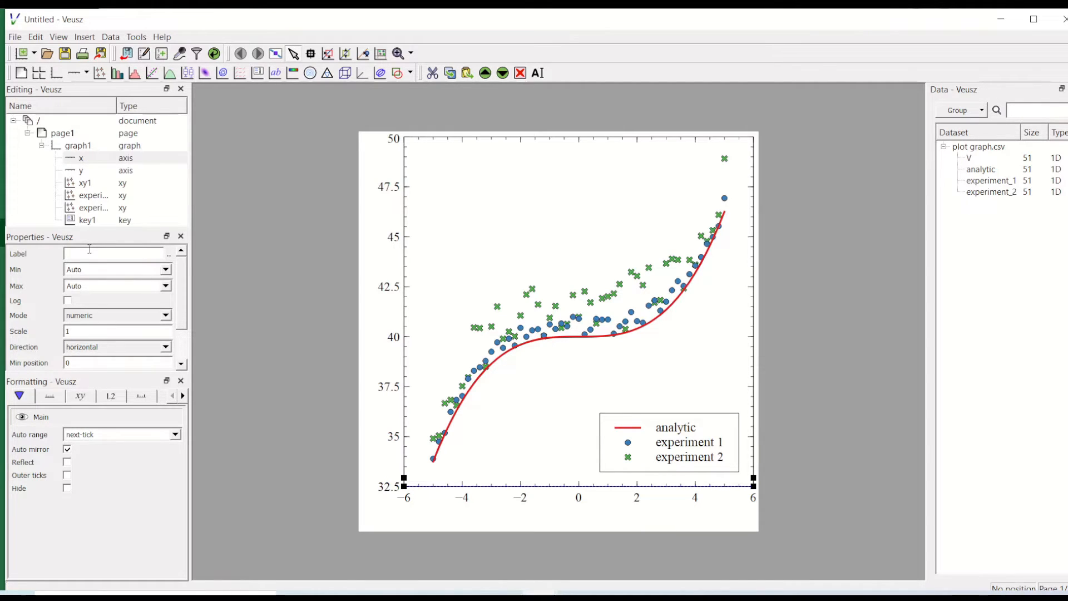
text(Voltage [V])
key(Return)
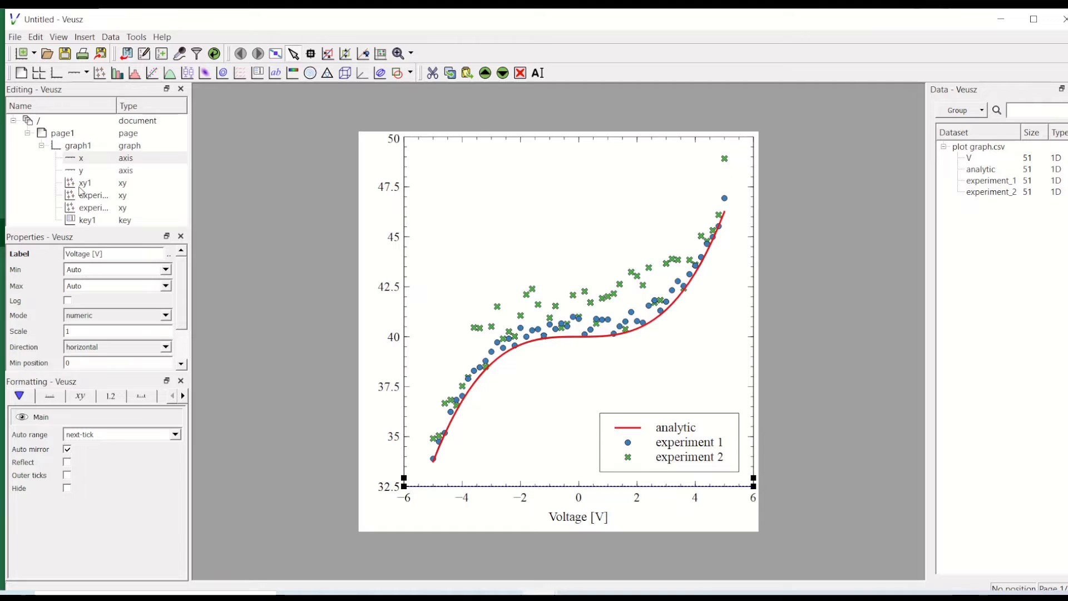
click(81, 170)
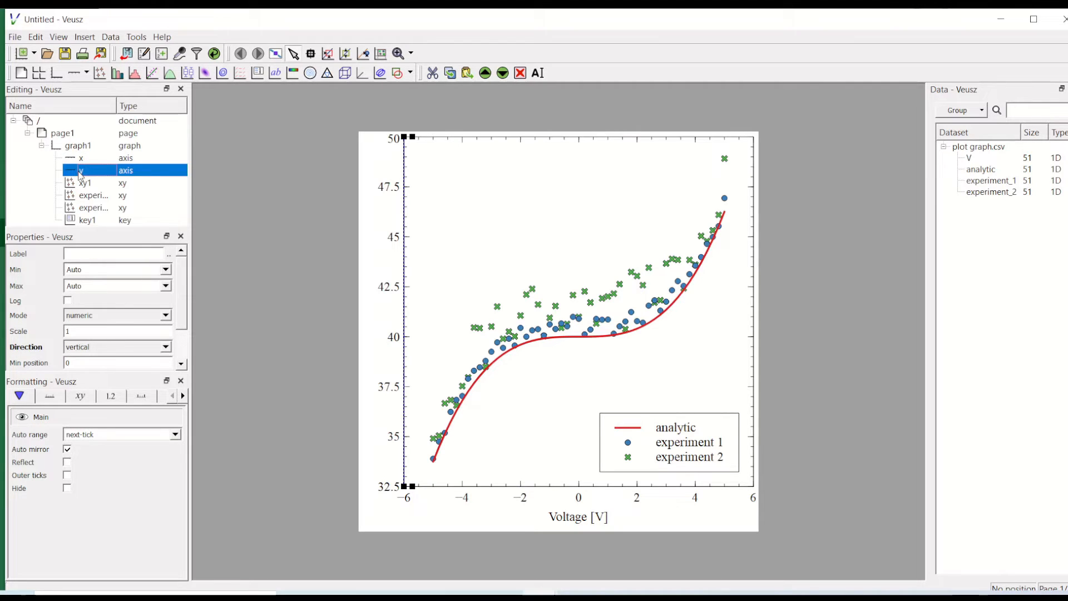
click(109, 255)
text(Cu)
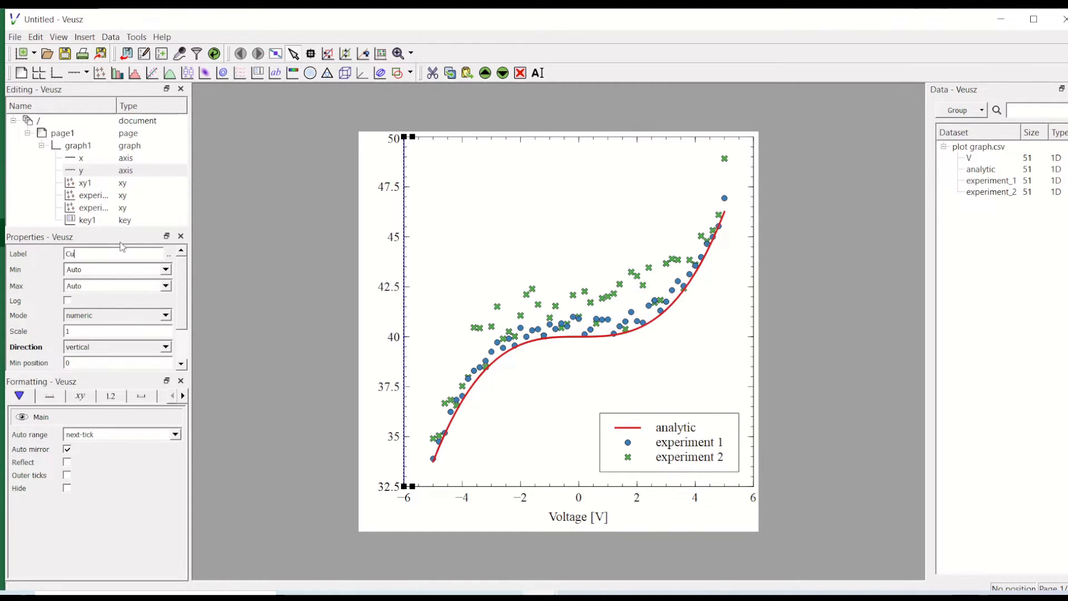
text(rrent [mA])
key(Return)
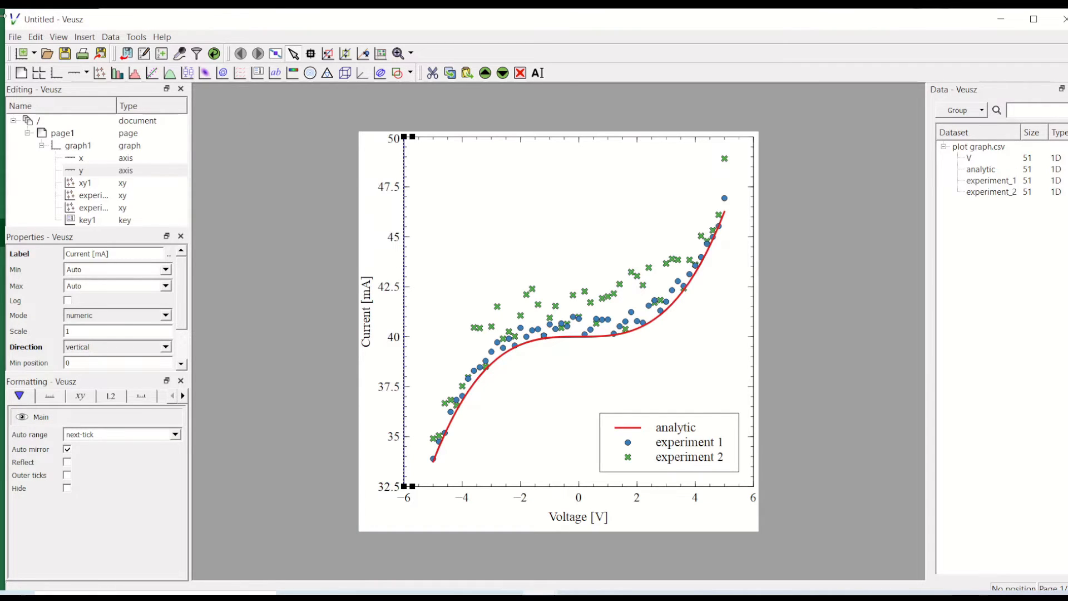
Export the graph page as an SVG file named gambar in the Pictures folder
click(15, 37)
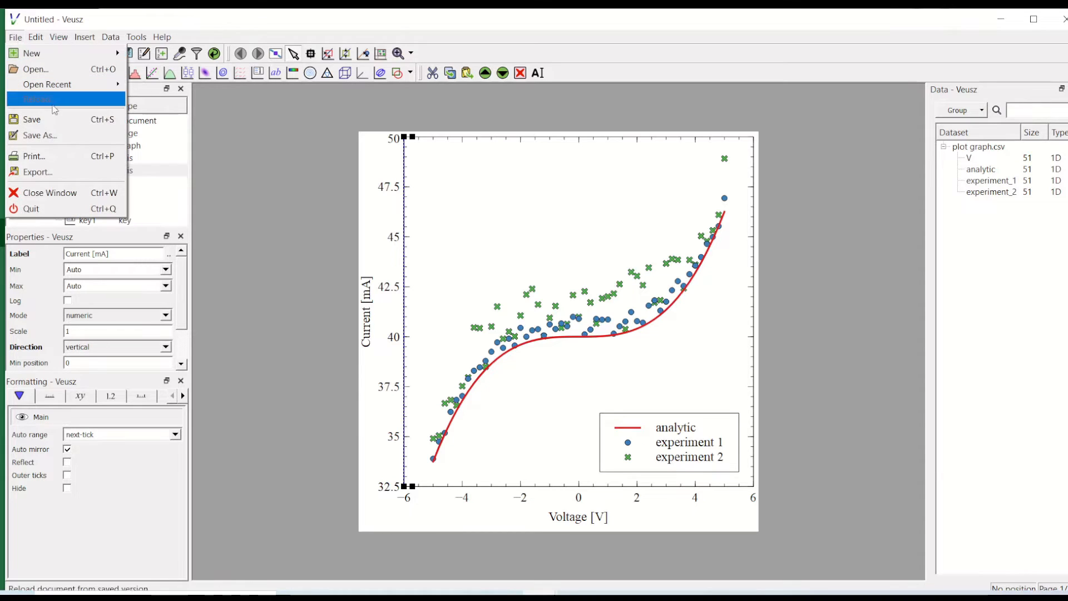
click(76, 175)
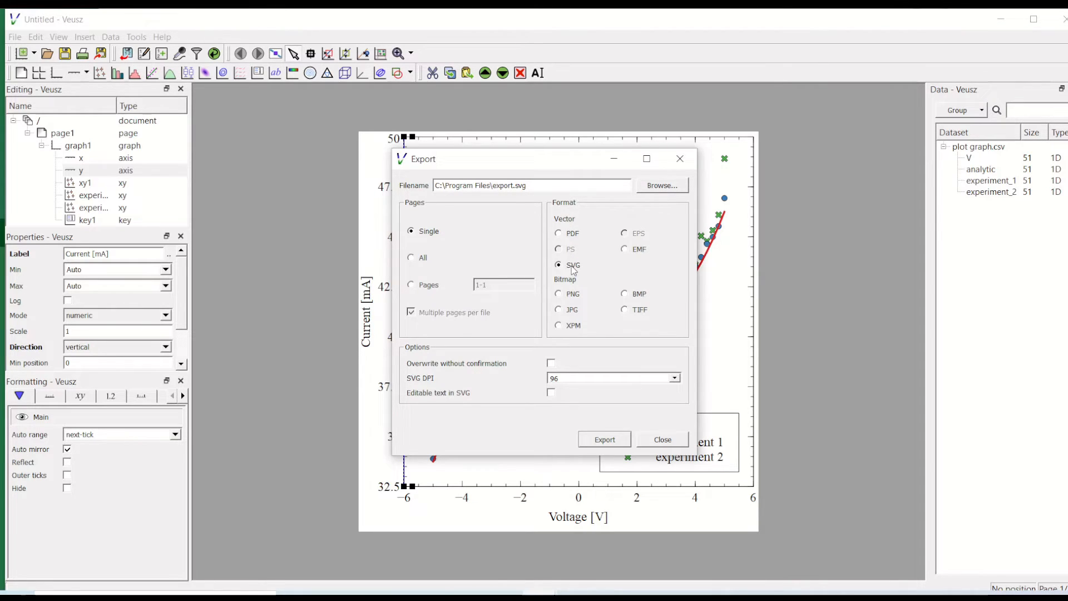
click(666, 188)
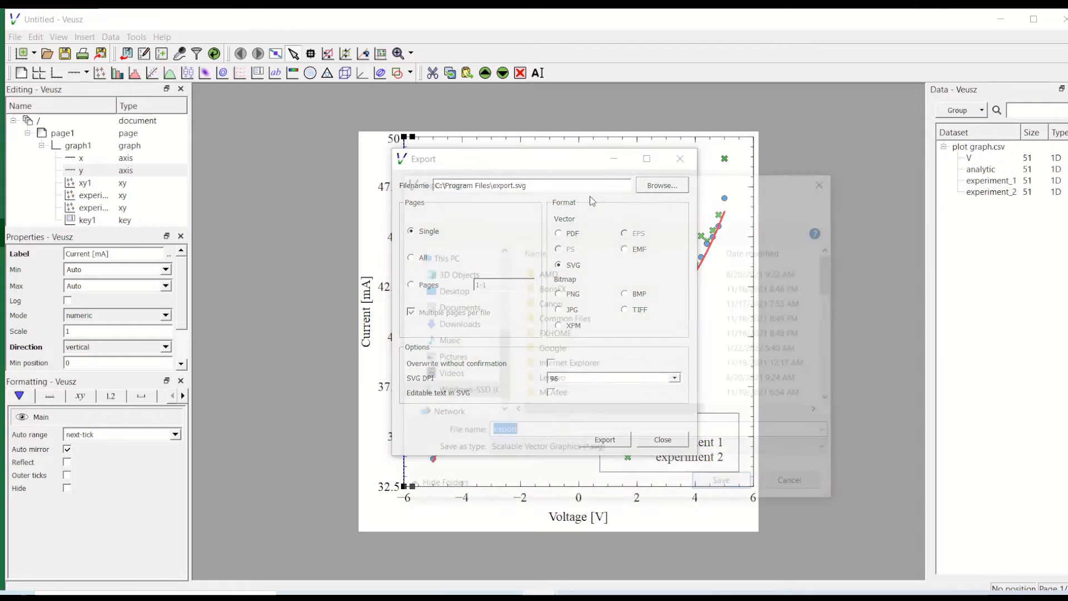
click(445, 357)
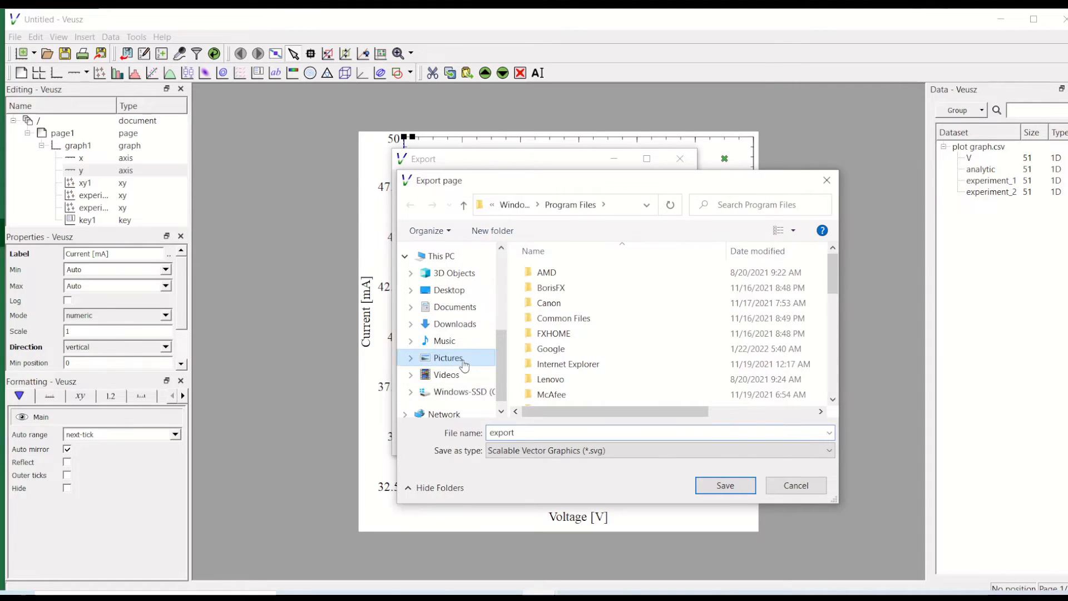
double_click(575, 432)
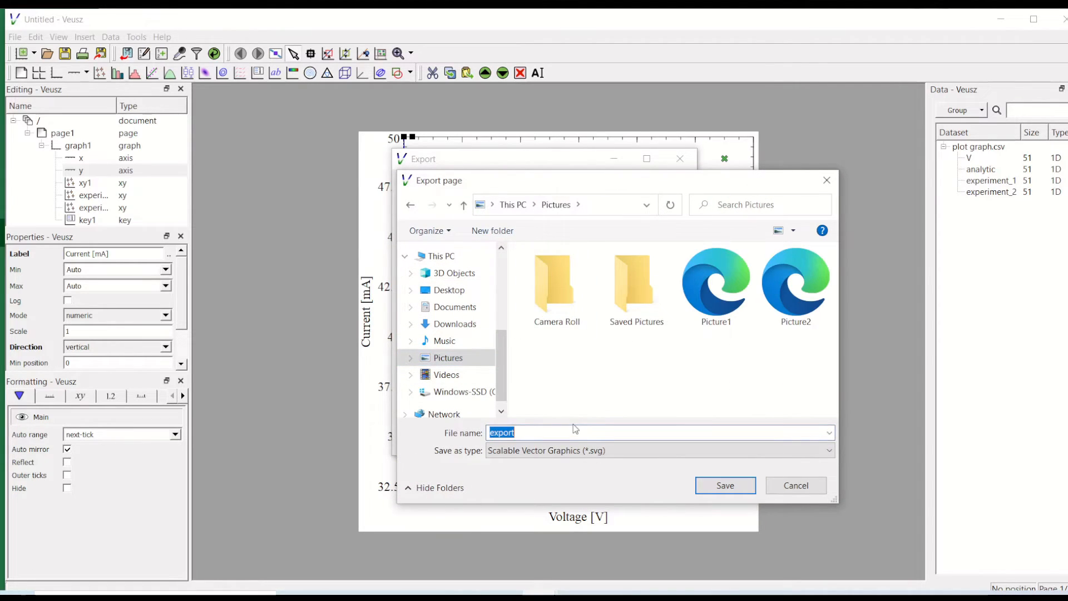
text(gambar)
key(Return)
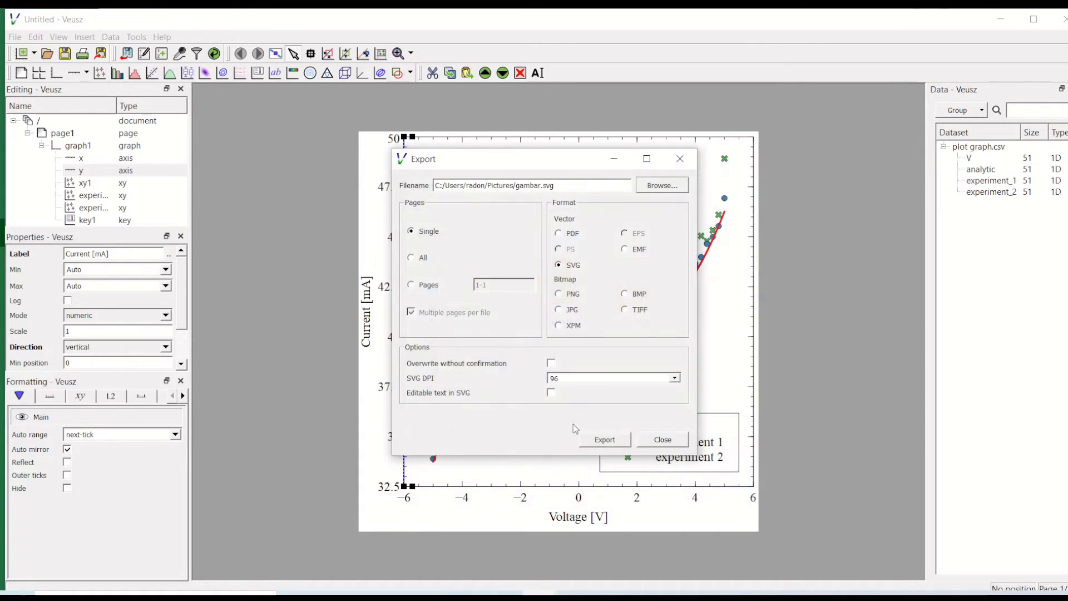
click(629, 441)
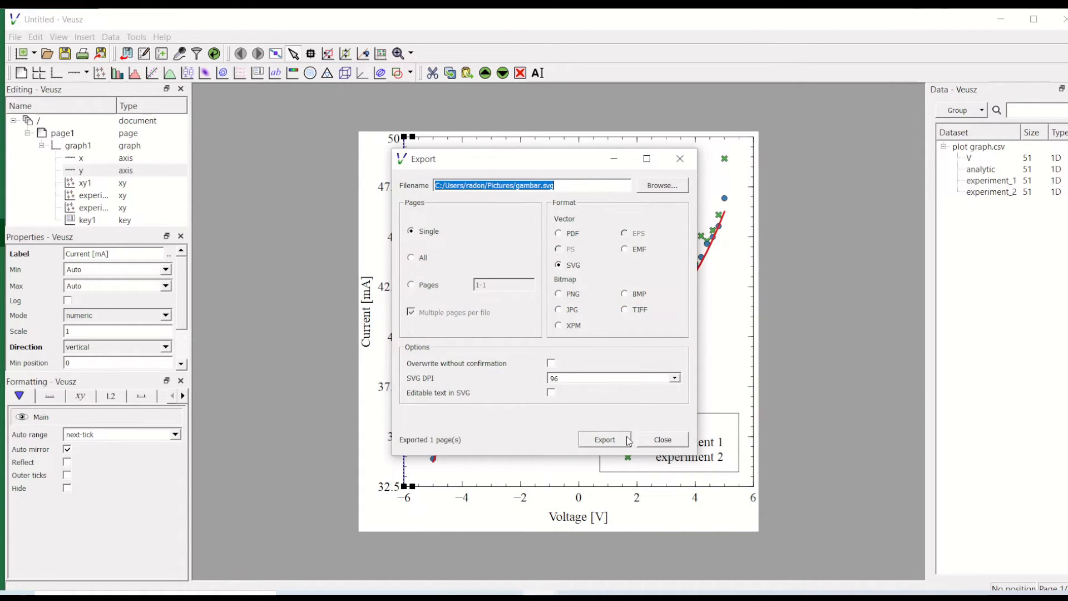
click(668, 440)
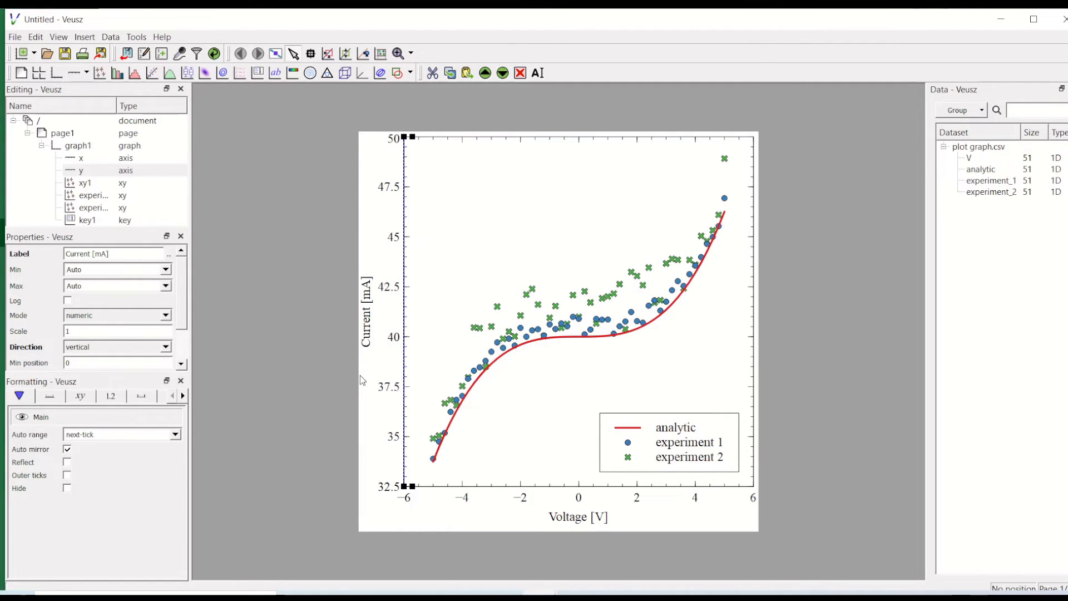
Switch to the PowerPoint presentation and delete the voltage-current chart under a), keeping its dashed line and I=40 mA annotation
key(alt+Tab)
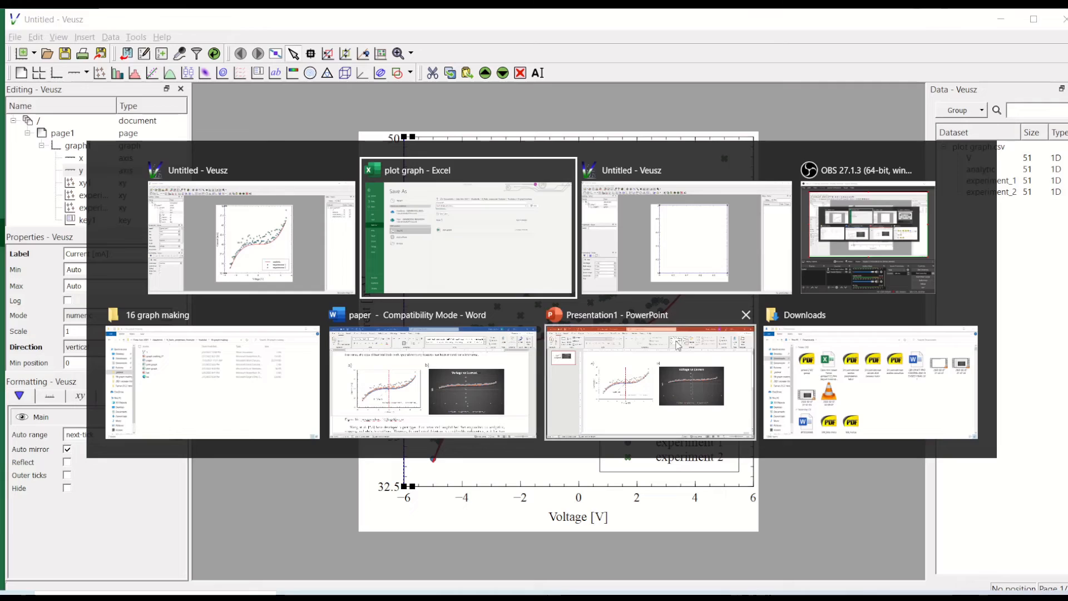
click(649, 371)
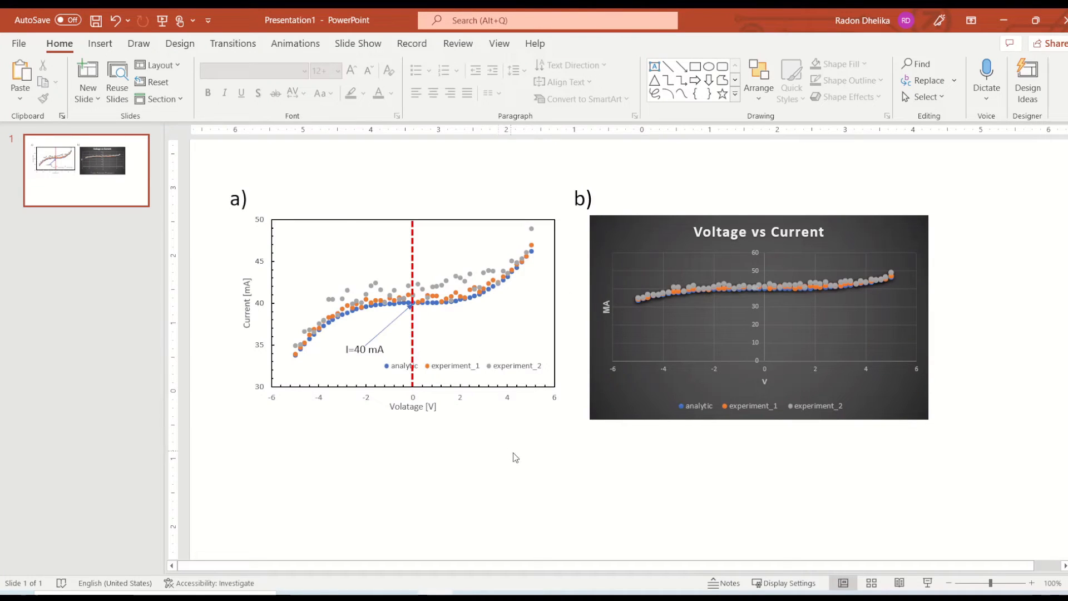
click(413, 227)
click(449, 220)
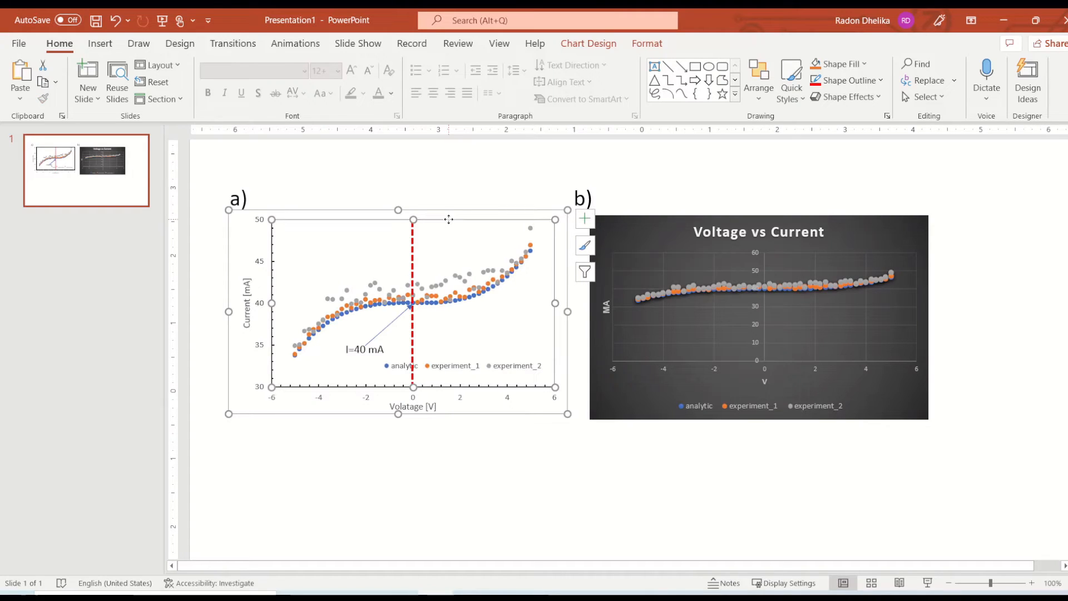
click(464, 213)
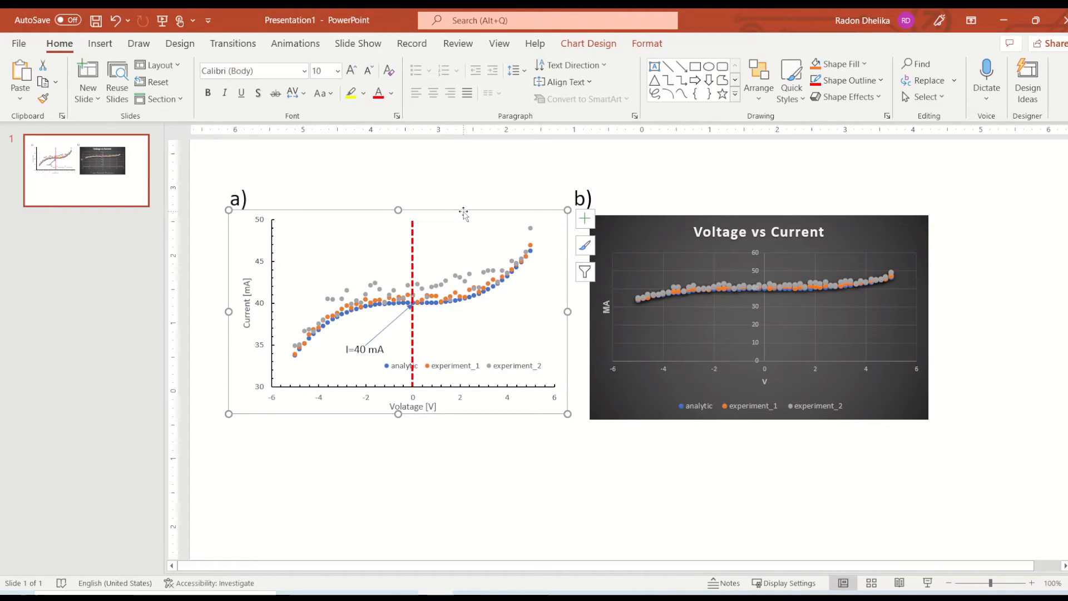
key(Delete)
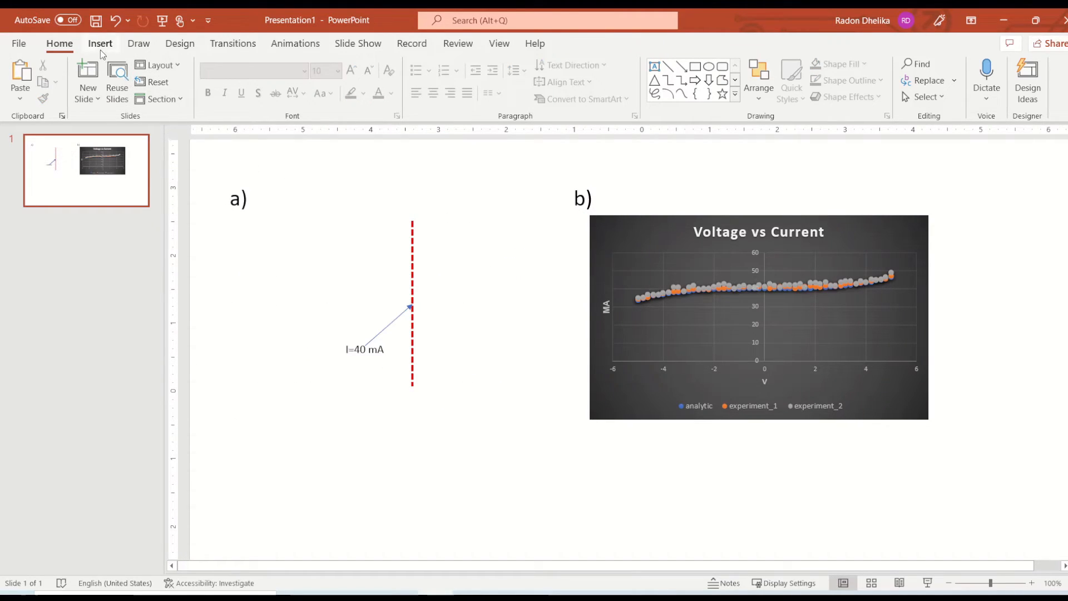
Insert the gambar picture from the Pictures folder and move it into the space of chart a)
click(98, 49)
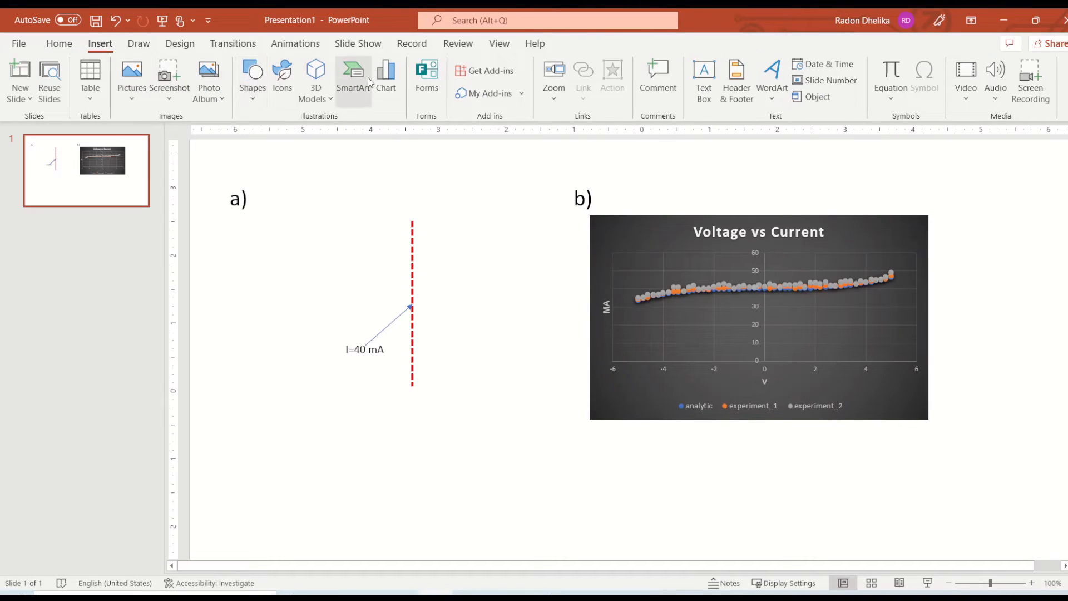
click(132, 80)
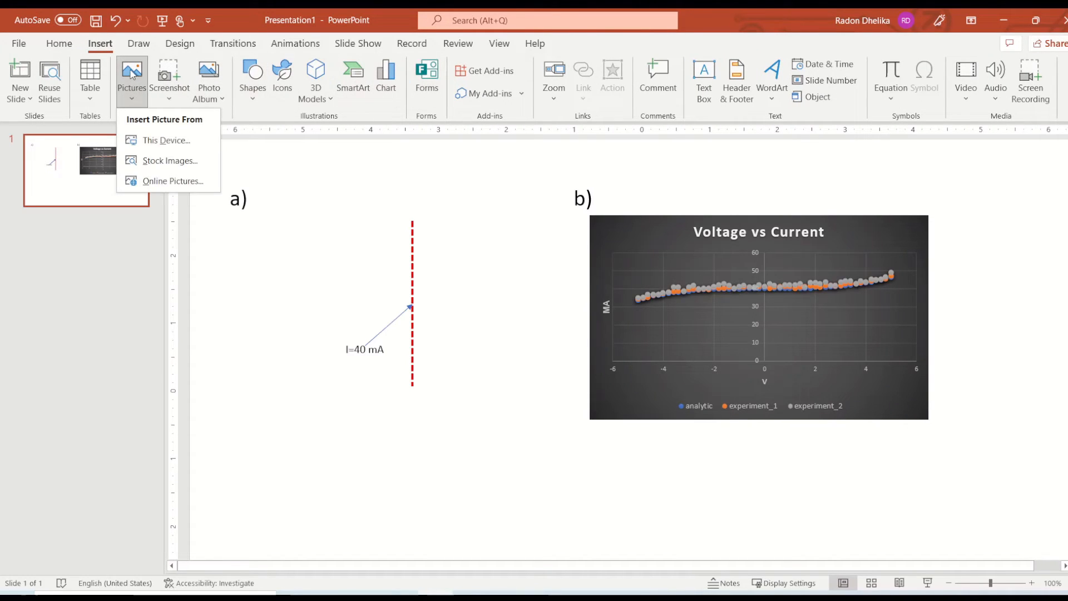
click(167, 140)
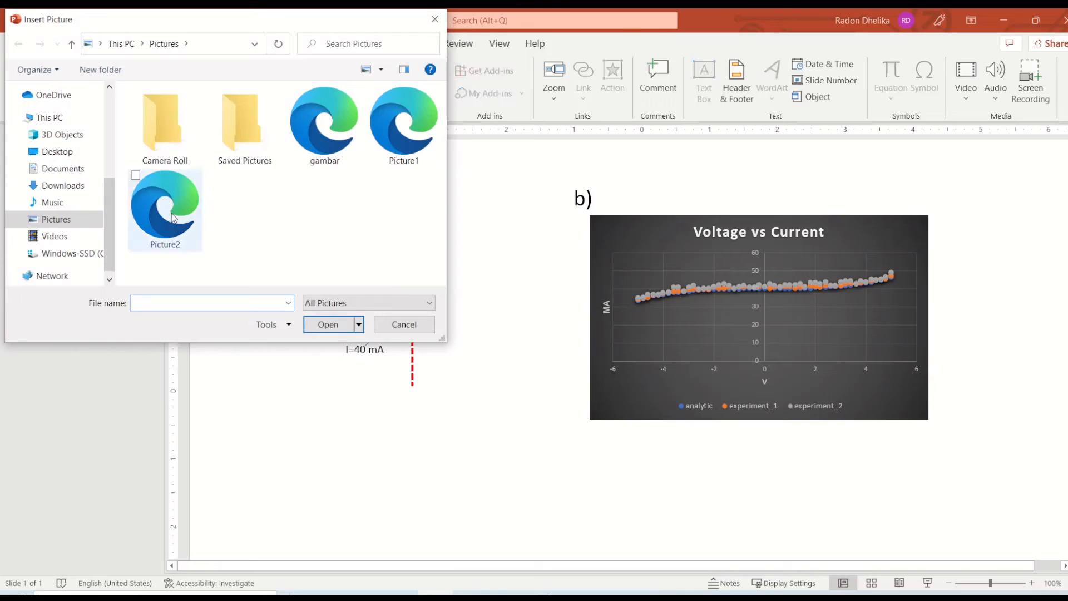
double_click(331, 150)
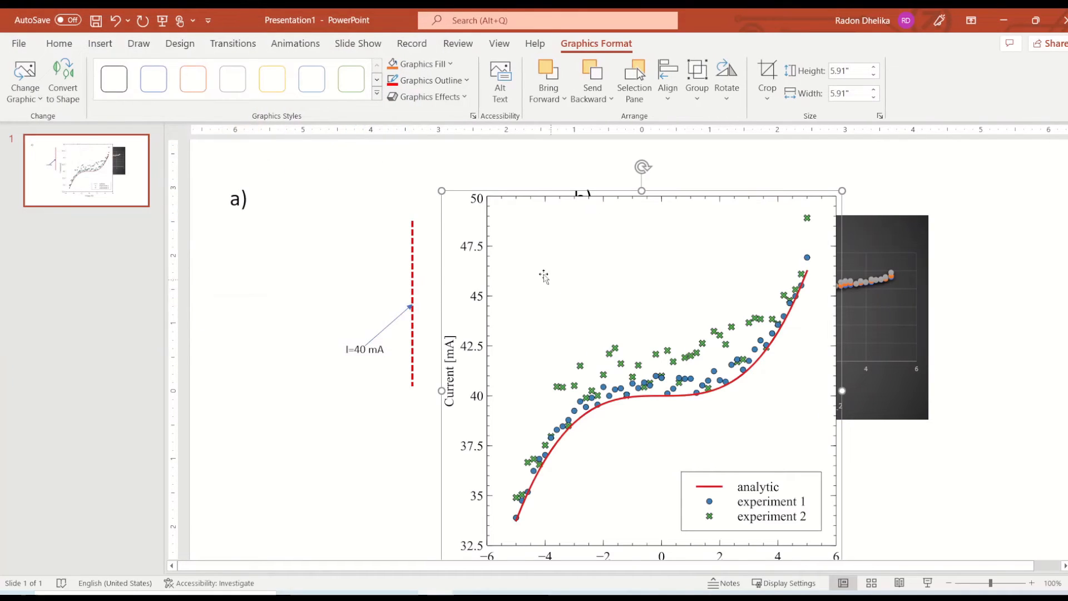
drag(601, 298, 404, 267)
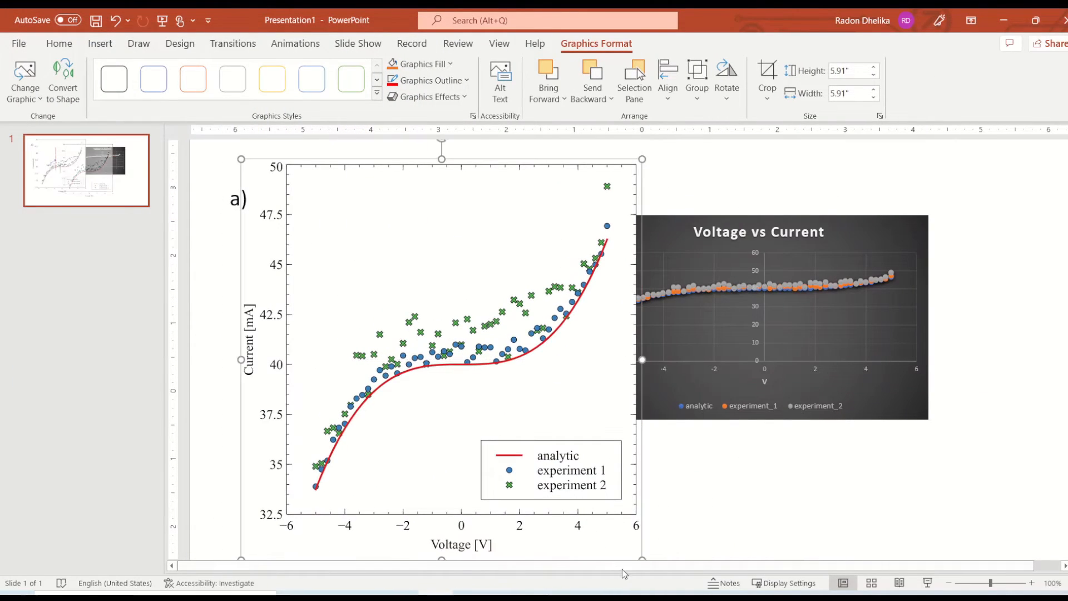
Send the inserted graph to the back, behind the dashed line and annotation
right_click(523, 253)
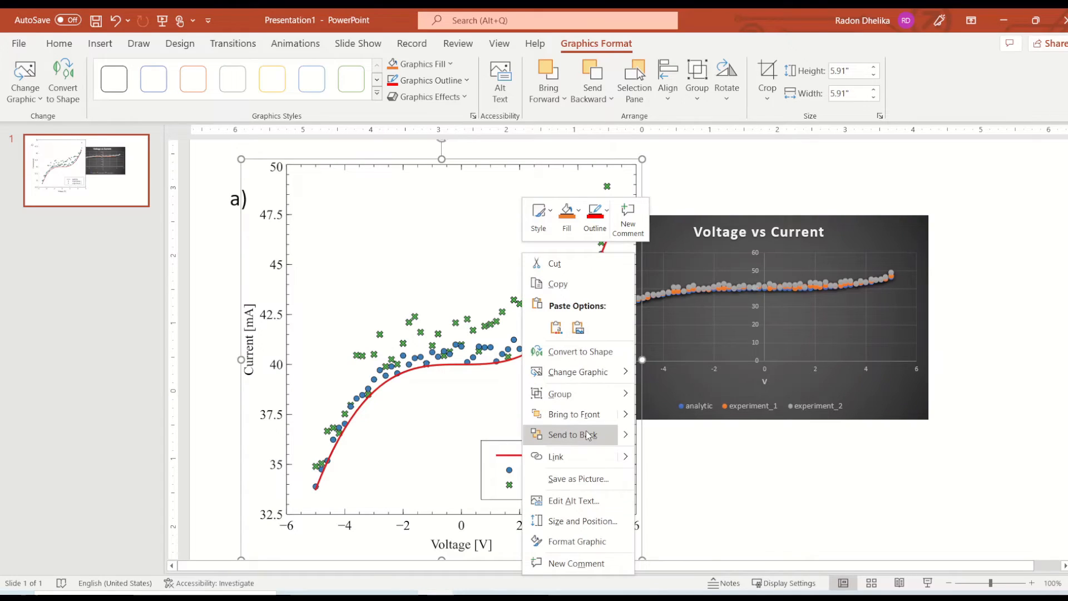